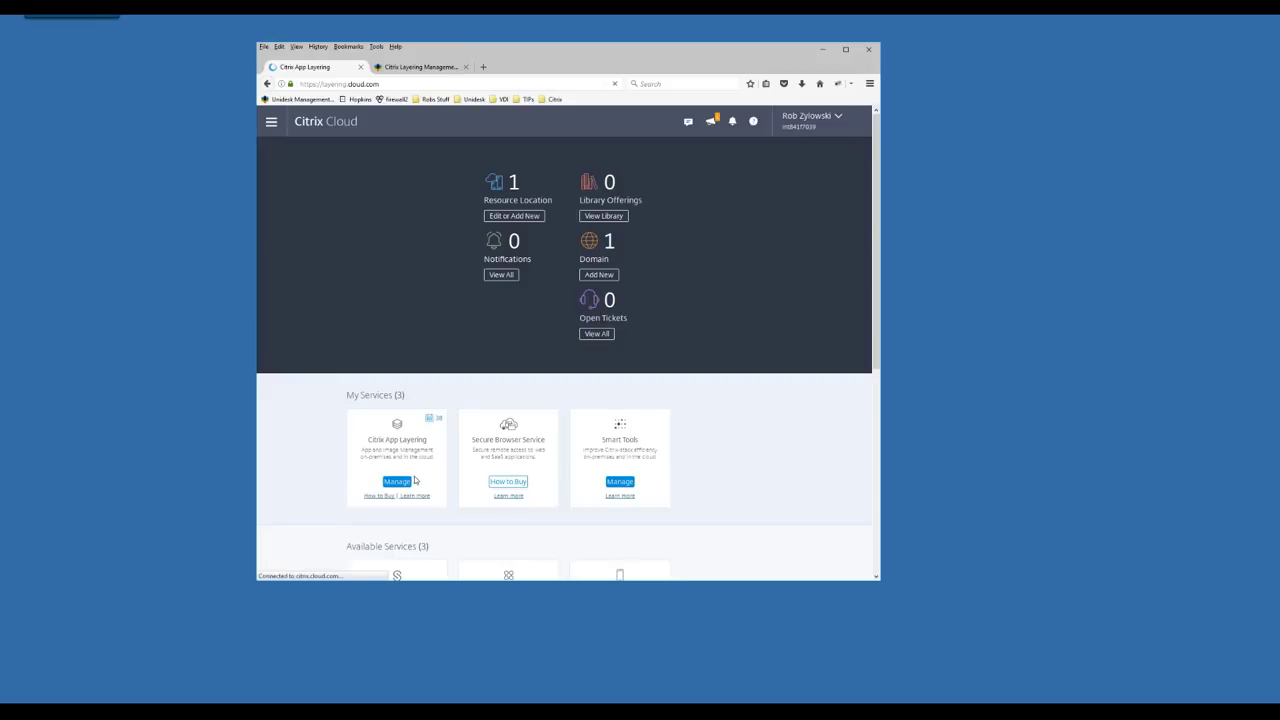
Open the Citrix App Layering service and review its overview and getting-started instructions.
left_click(410, 481)
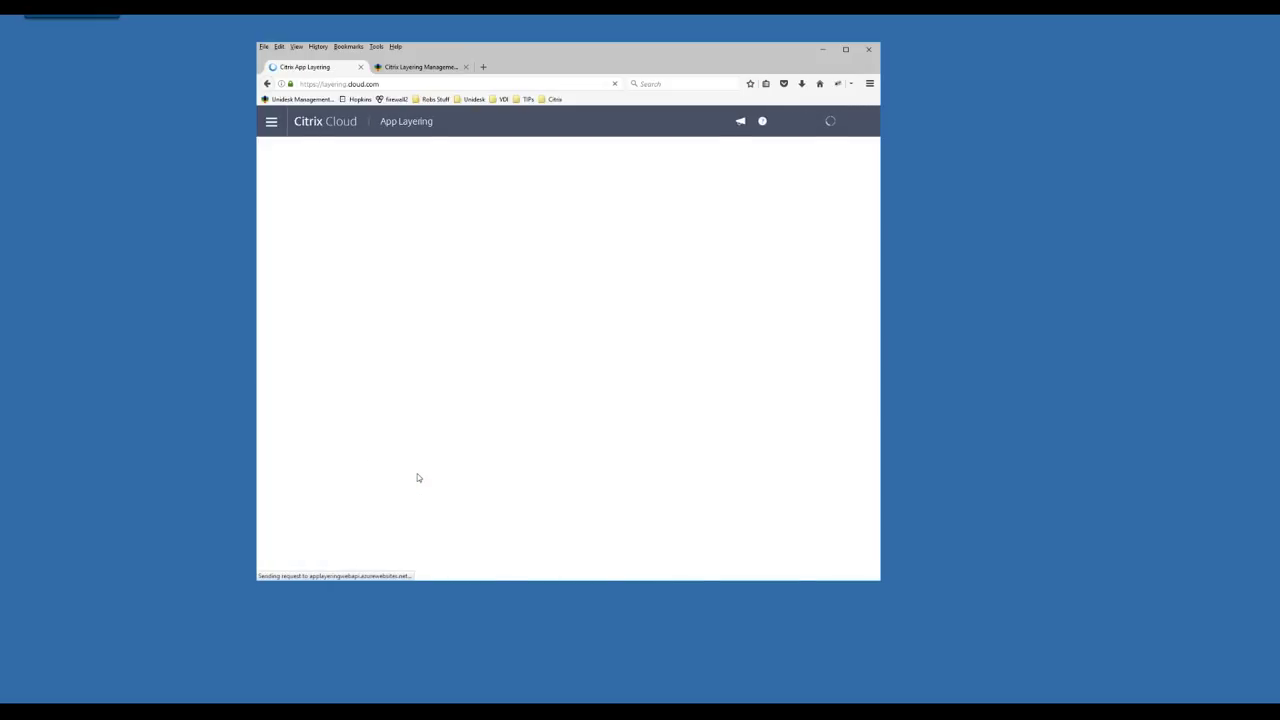
scroll(344, 394, "down", 3)
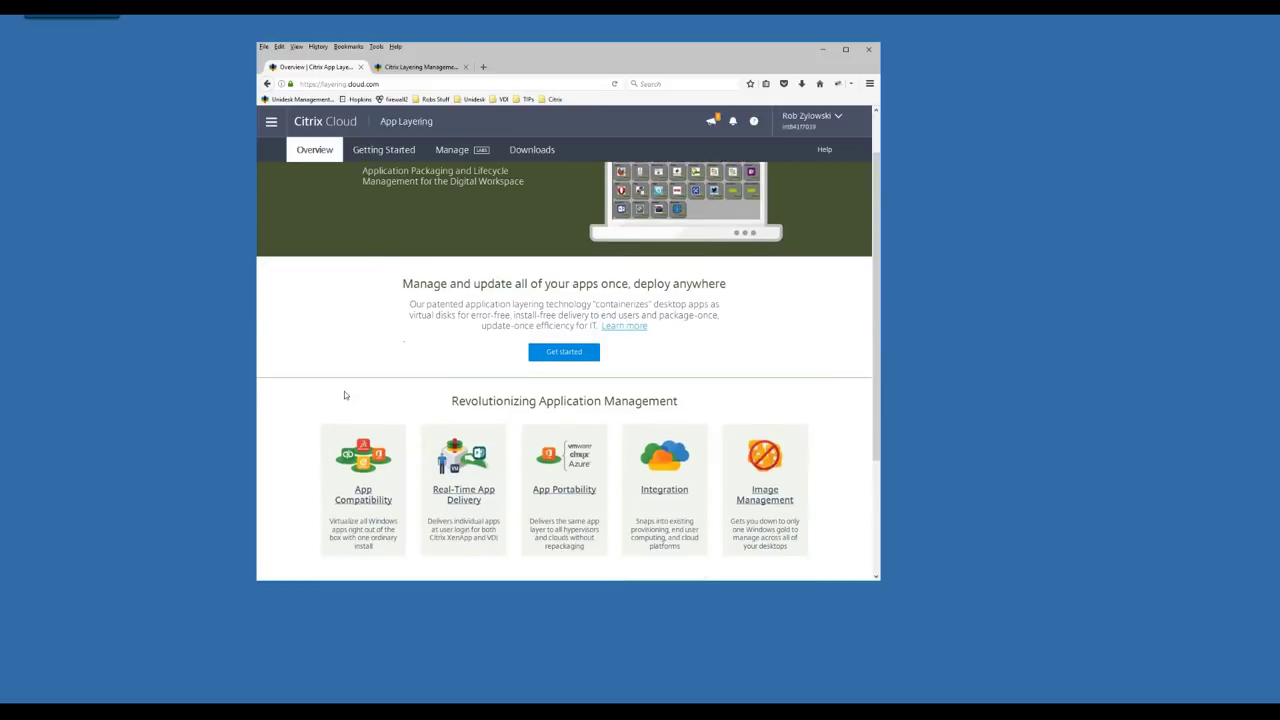
scroll(346, 372, "up", 4)
left_click(383, 151)
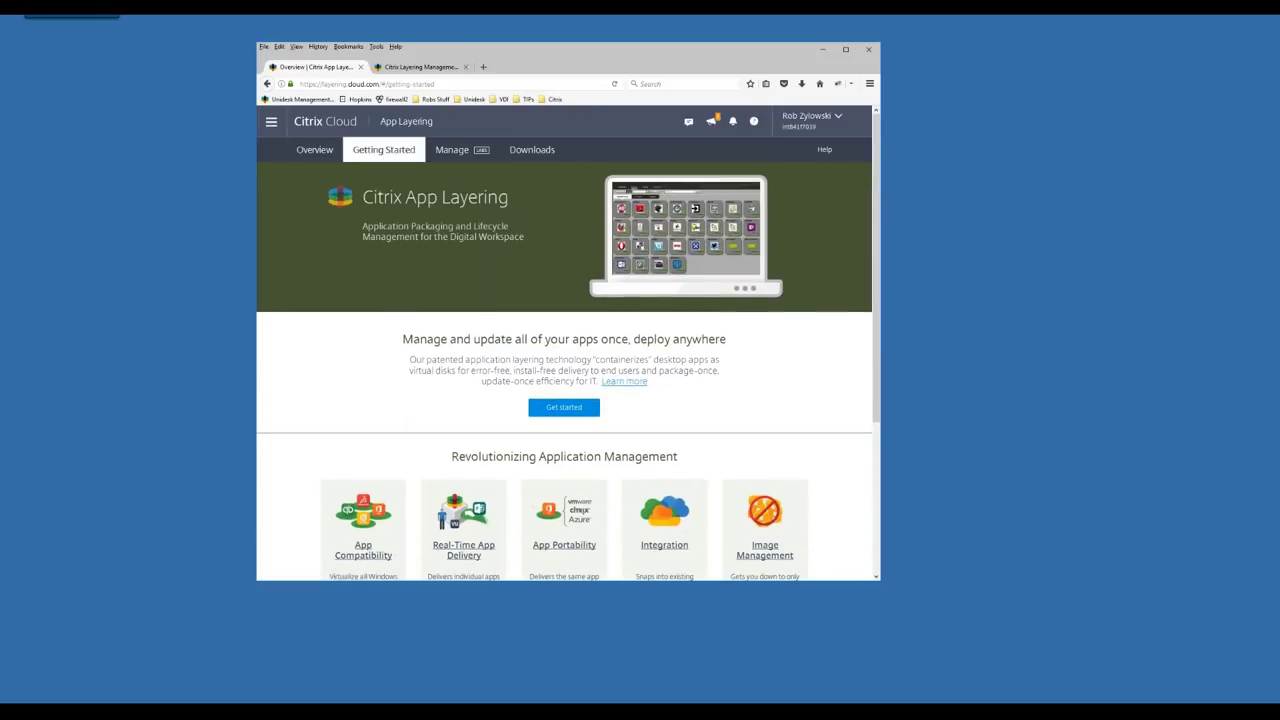
scroll(437, 373, "down", 6)
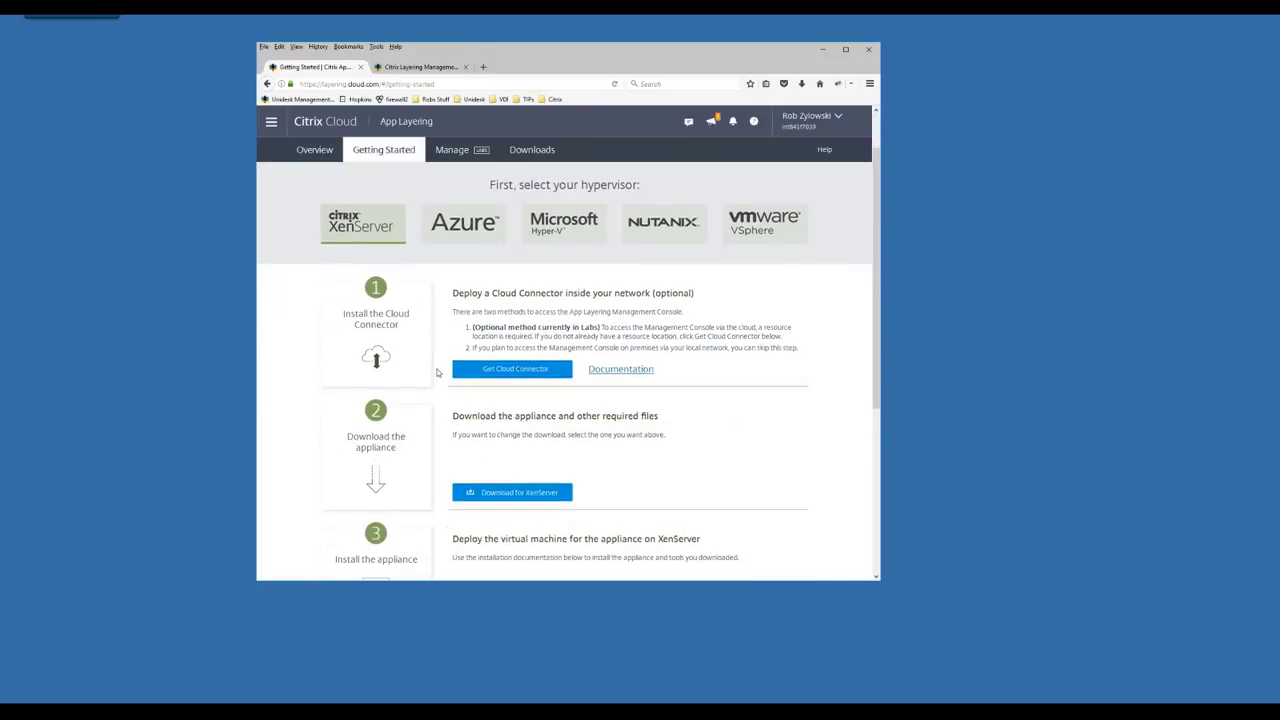
scroll(437, 373, "up", 6)
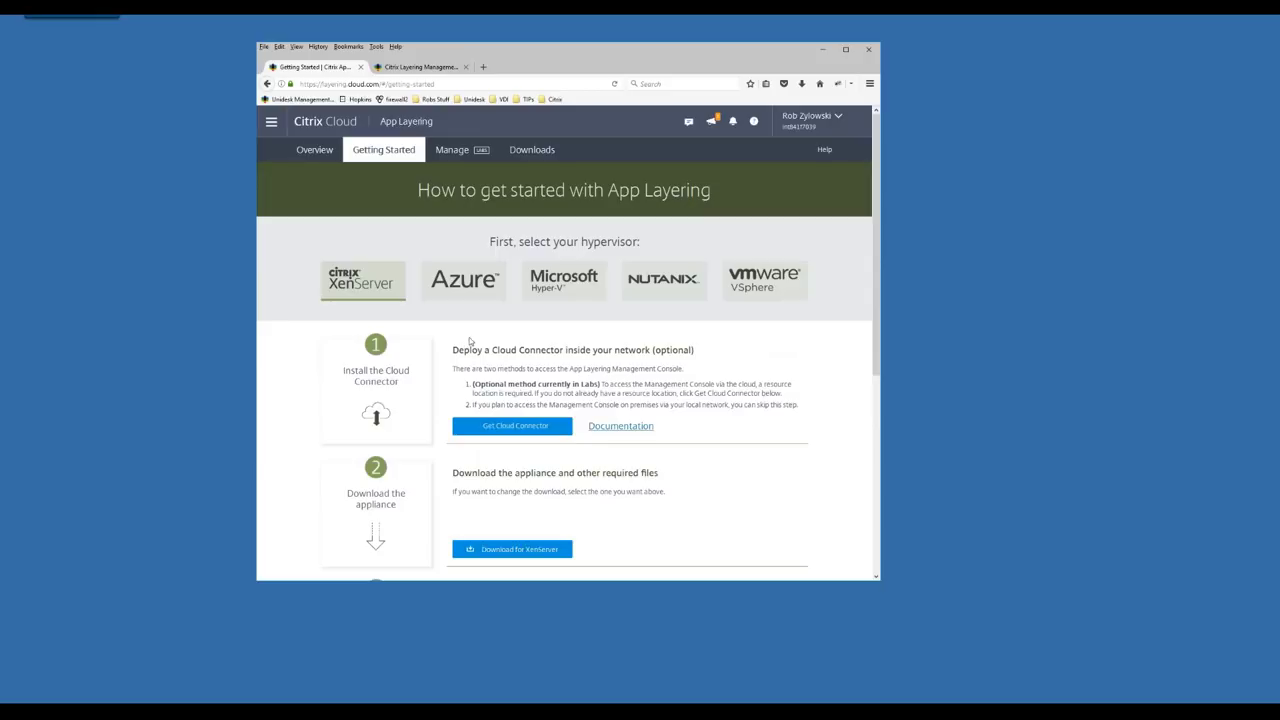
View the App Layering console access page, and display the OS layers in the already open Citrix Layering Management console.
left_click(452, 152)
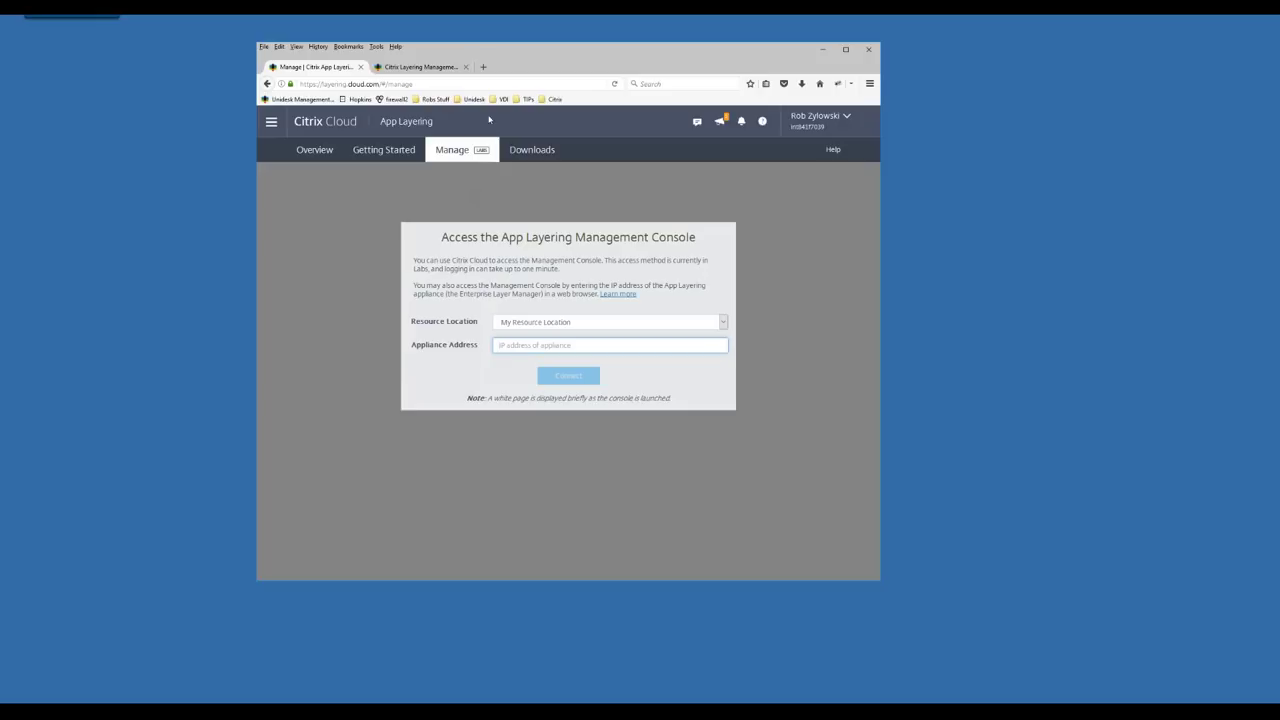
left_click(424, 67)
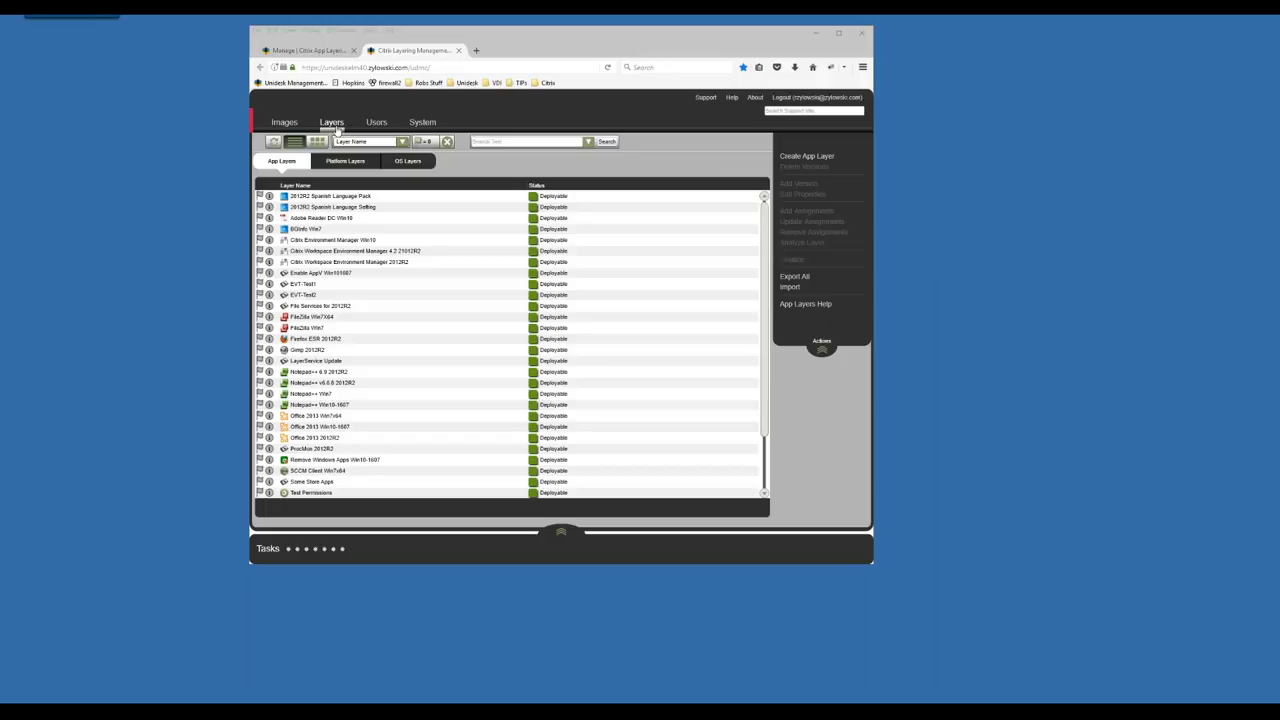
left_click(407, 161)
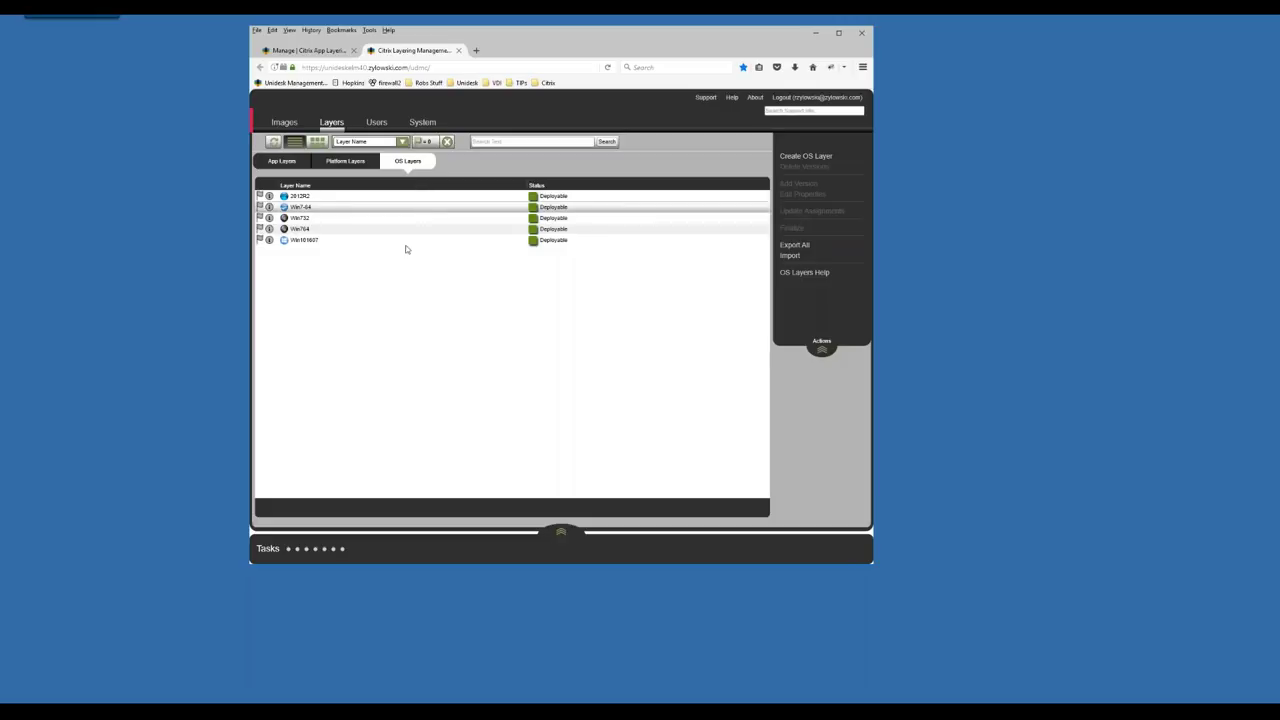
Inspect the Create OS Layer wizard without creating a layer, and display the platform layers.
left_click(806, 157)
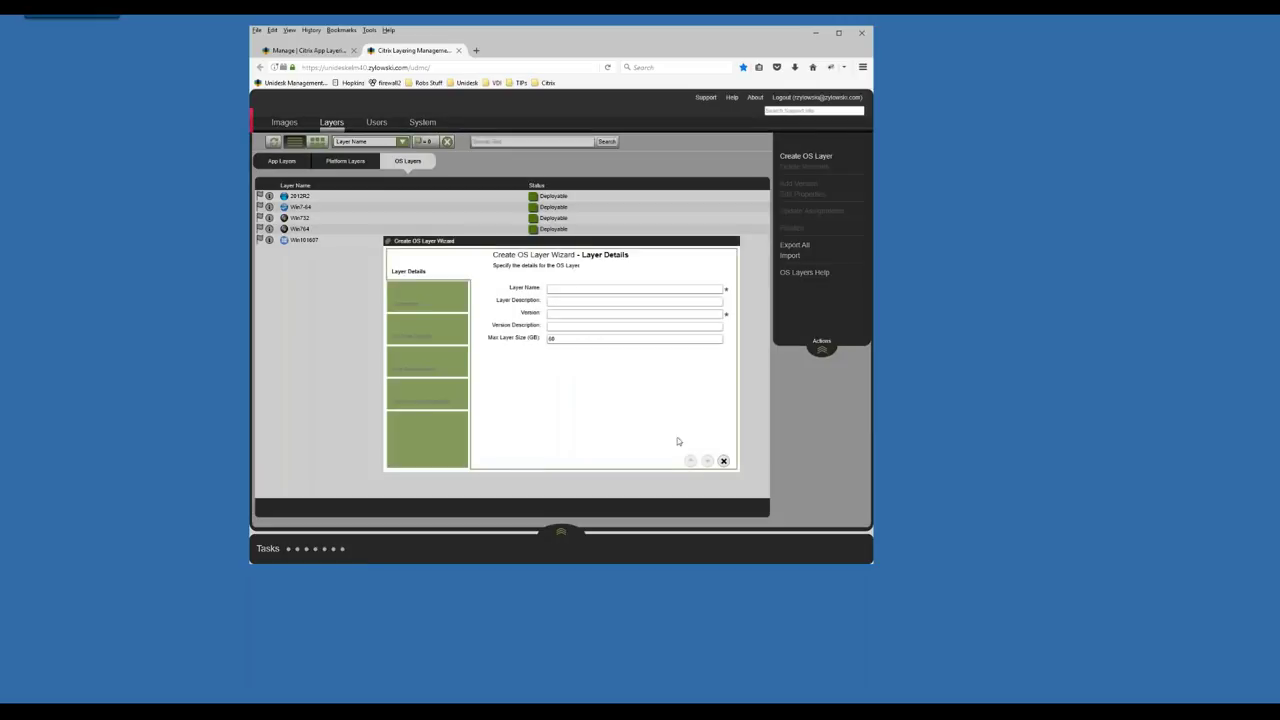
left_click(723, 461)
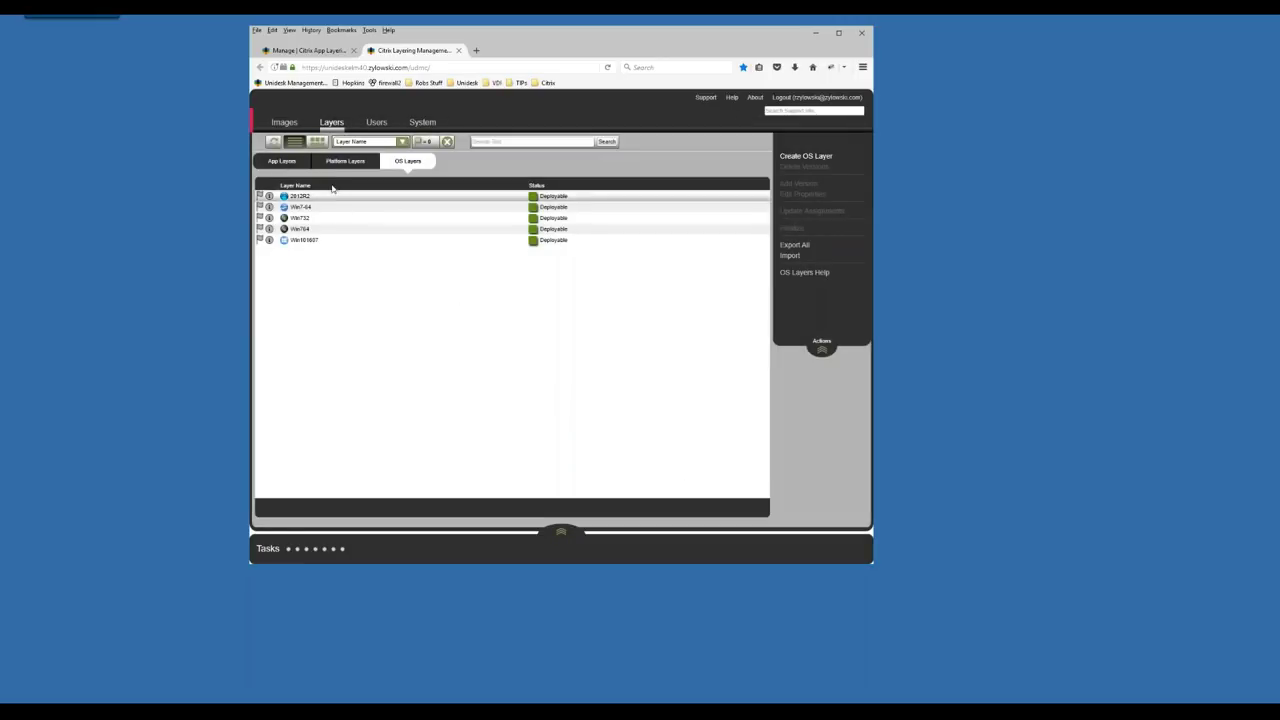
left_click(334, 242)
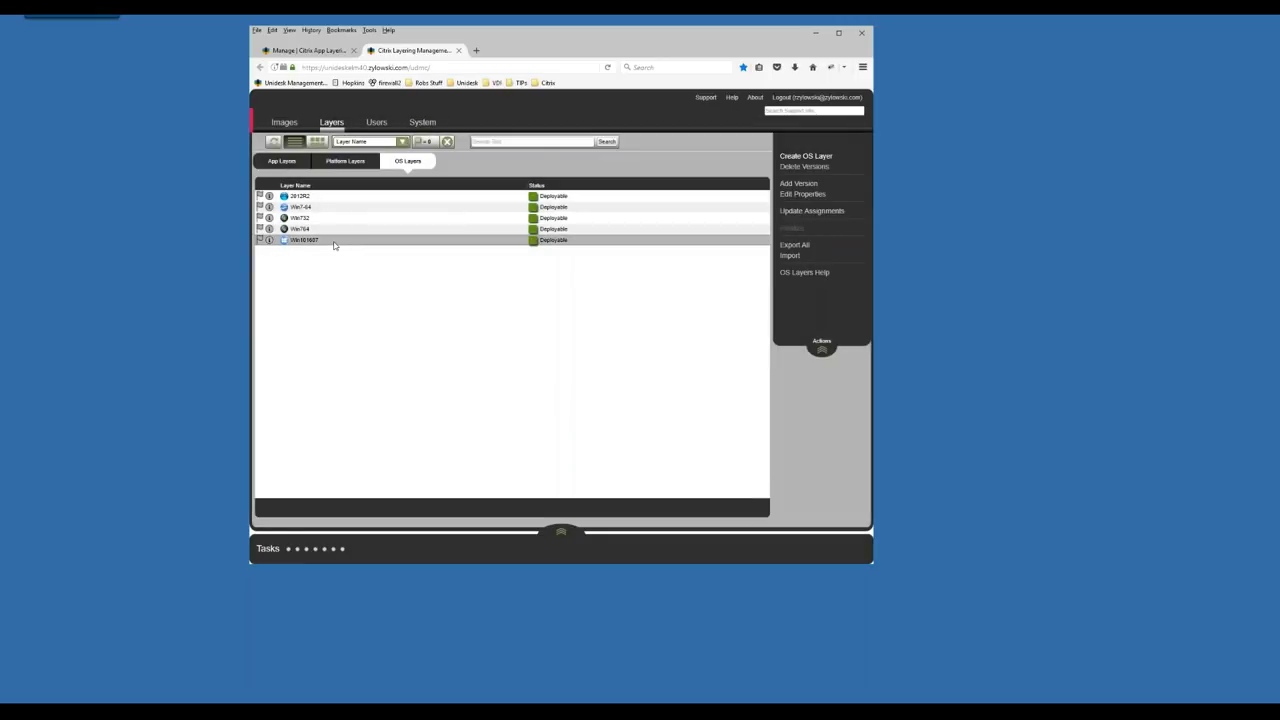
left_click(345, 161)
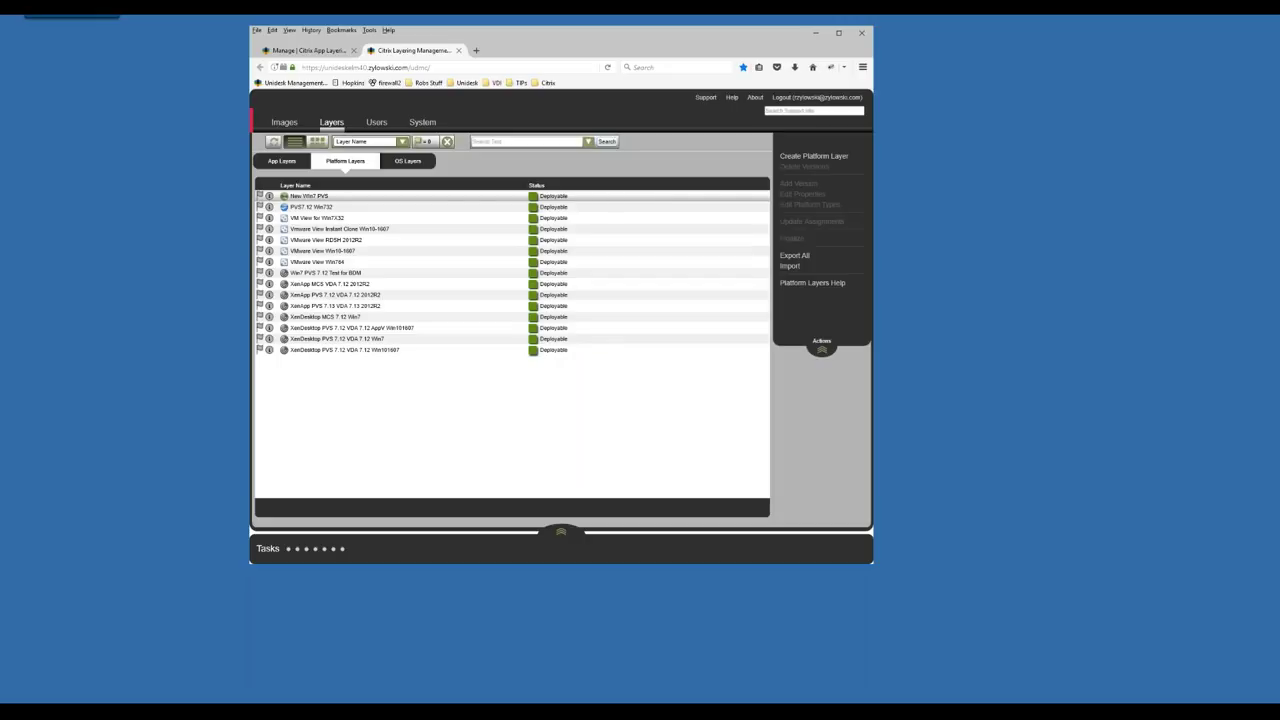
Review the publishing settings of the PVS_Win10 image template in the Publish Layered Image wizard.
left_click(284, 122)
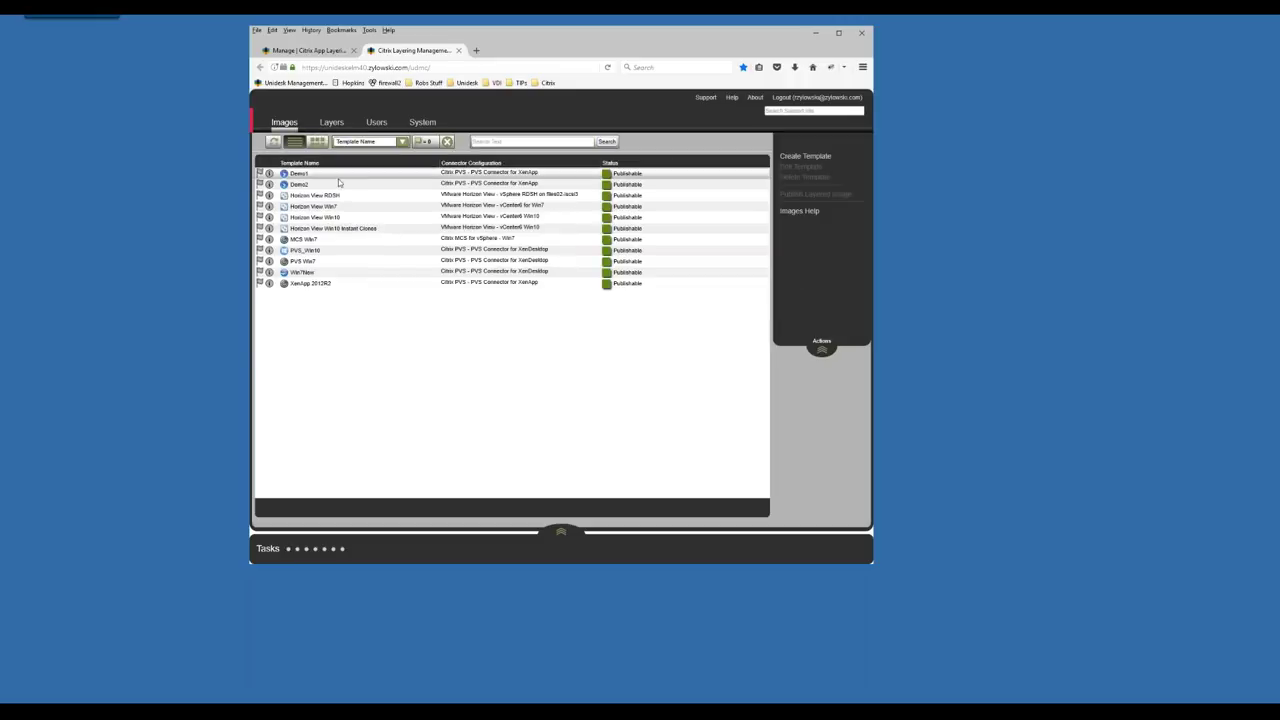
left_click(328, 251)
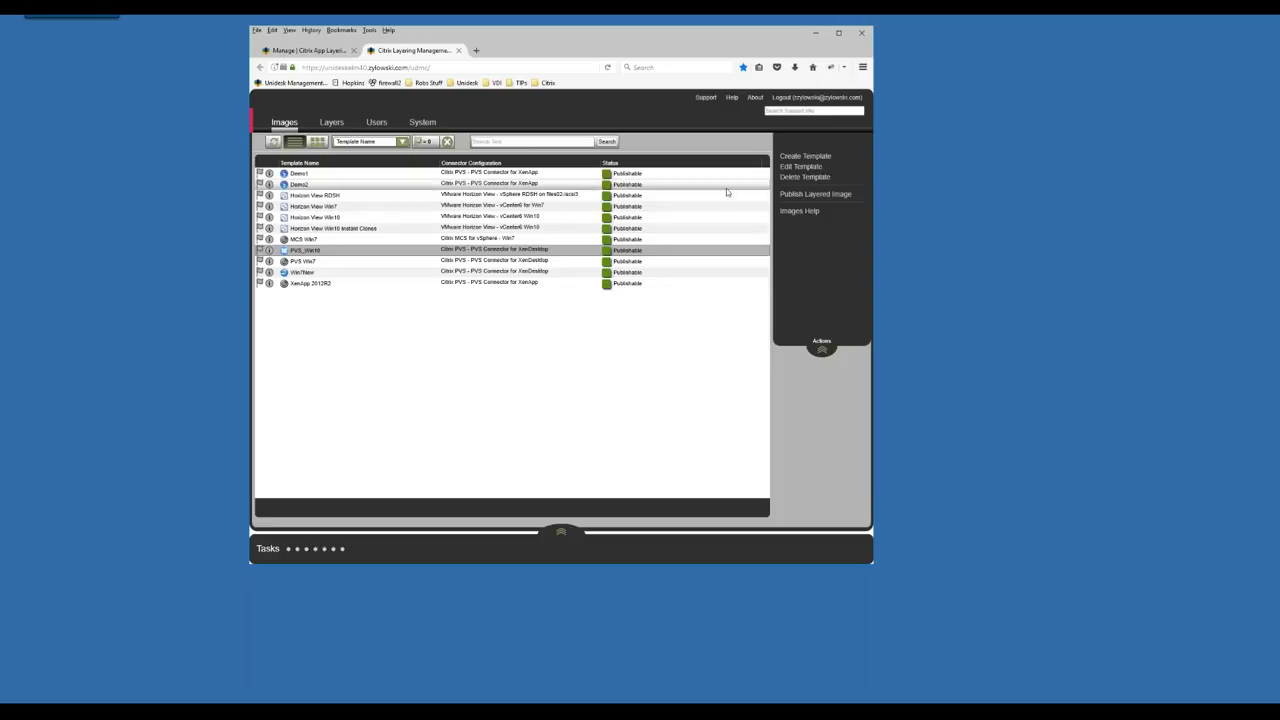
left_click(800, 194)
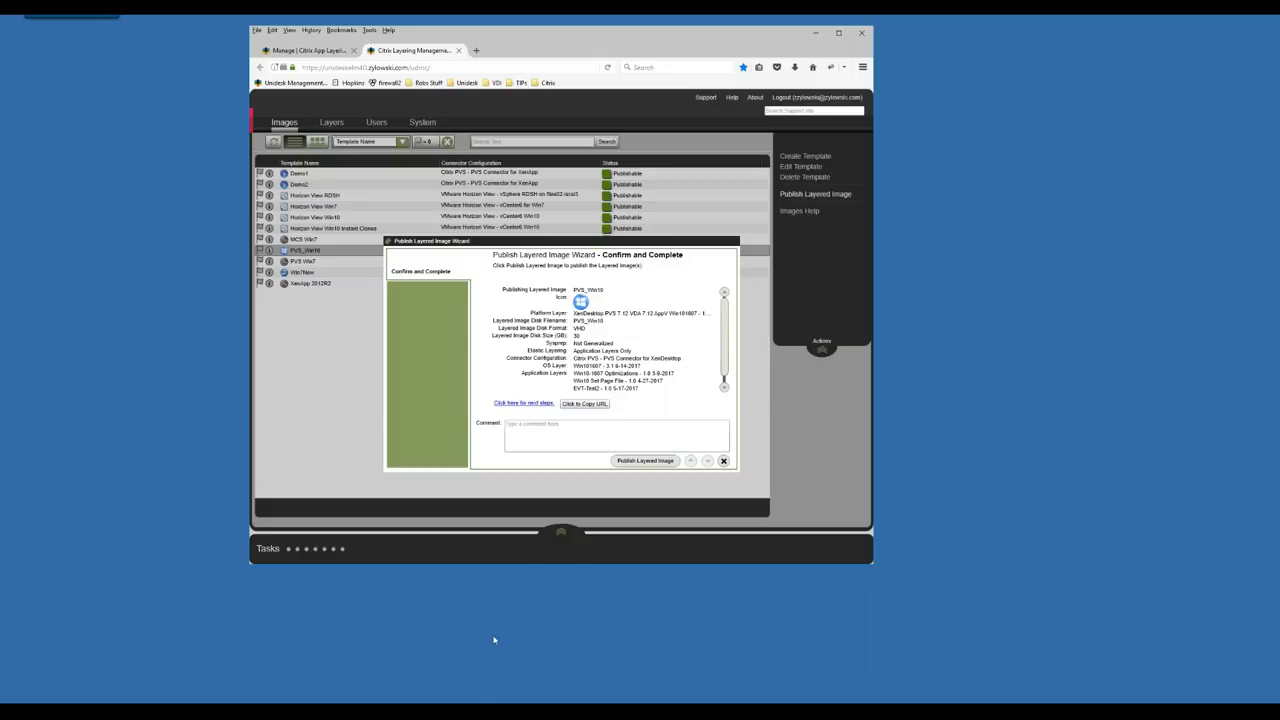
Switch to the vSphere Client to view the published MCS Win7 machine's summary, and return to close the publishing wizard without publishing.
left_click(298, 703)
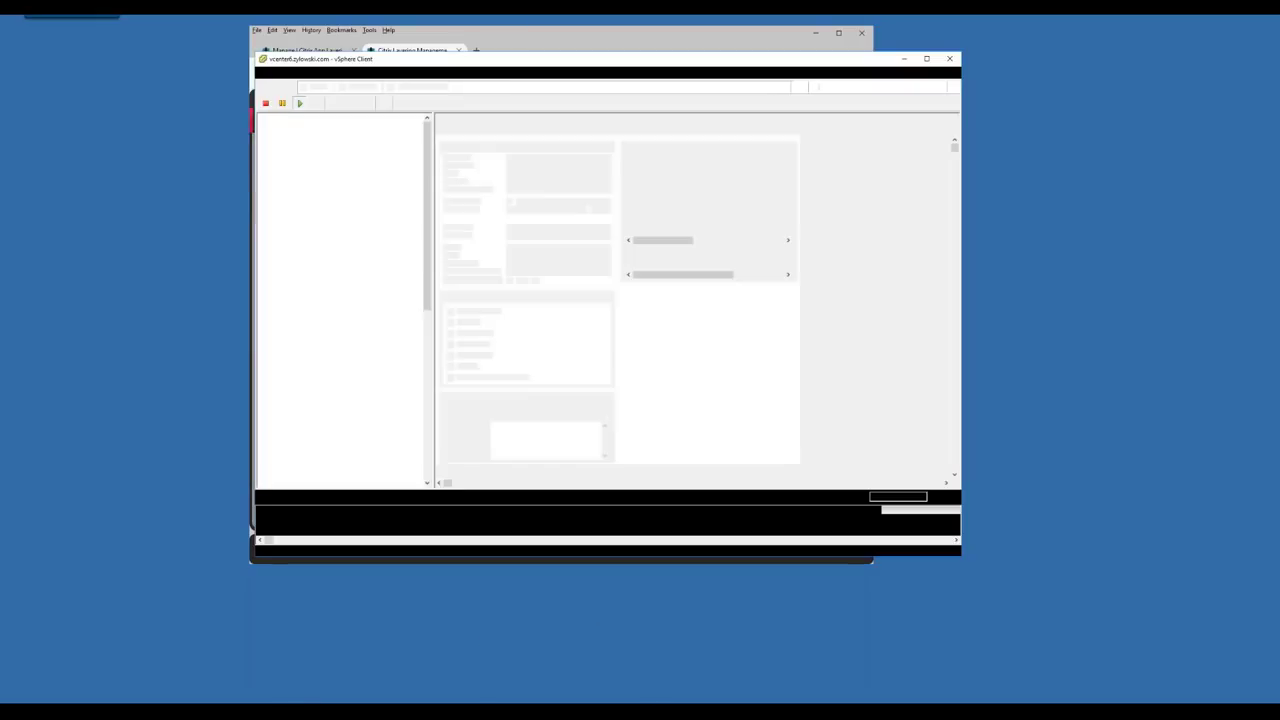
left_click(366, 142)
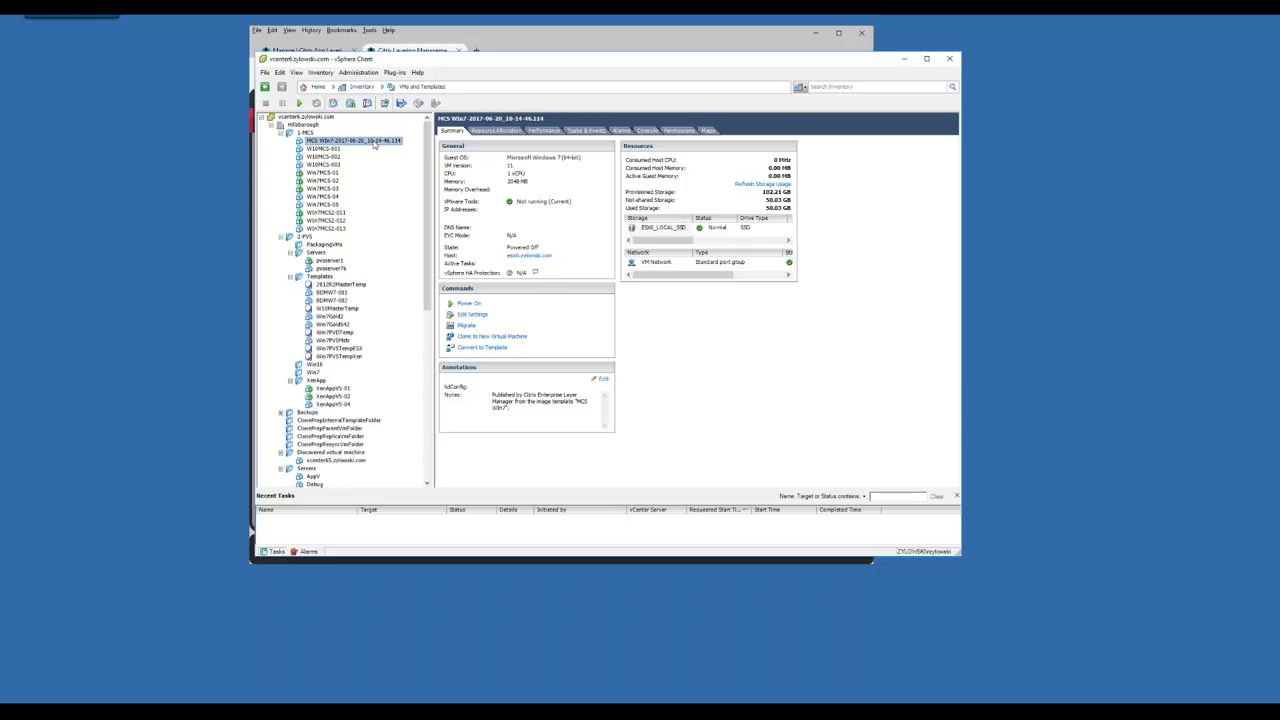
left_click(550, 42)
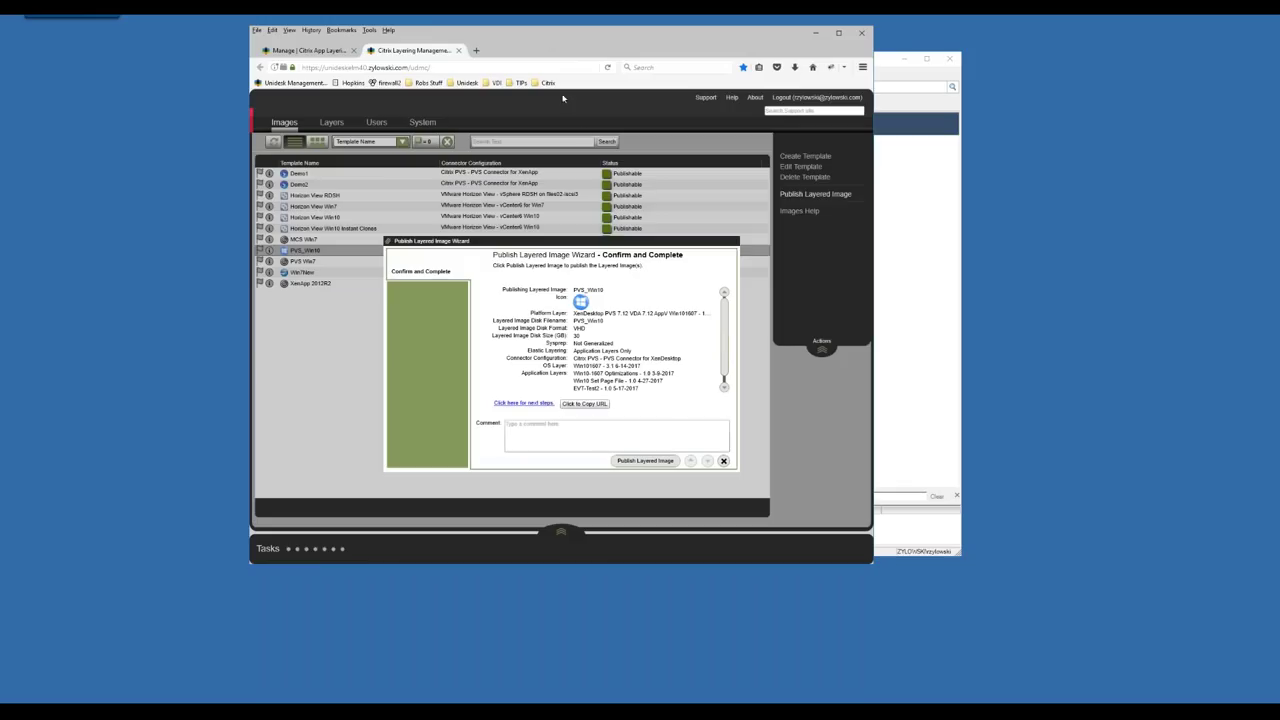
left_click(723, 460)
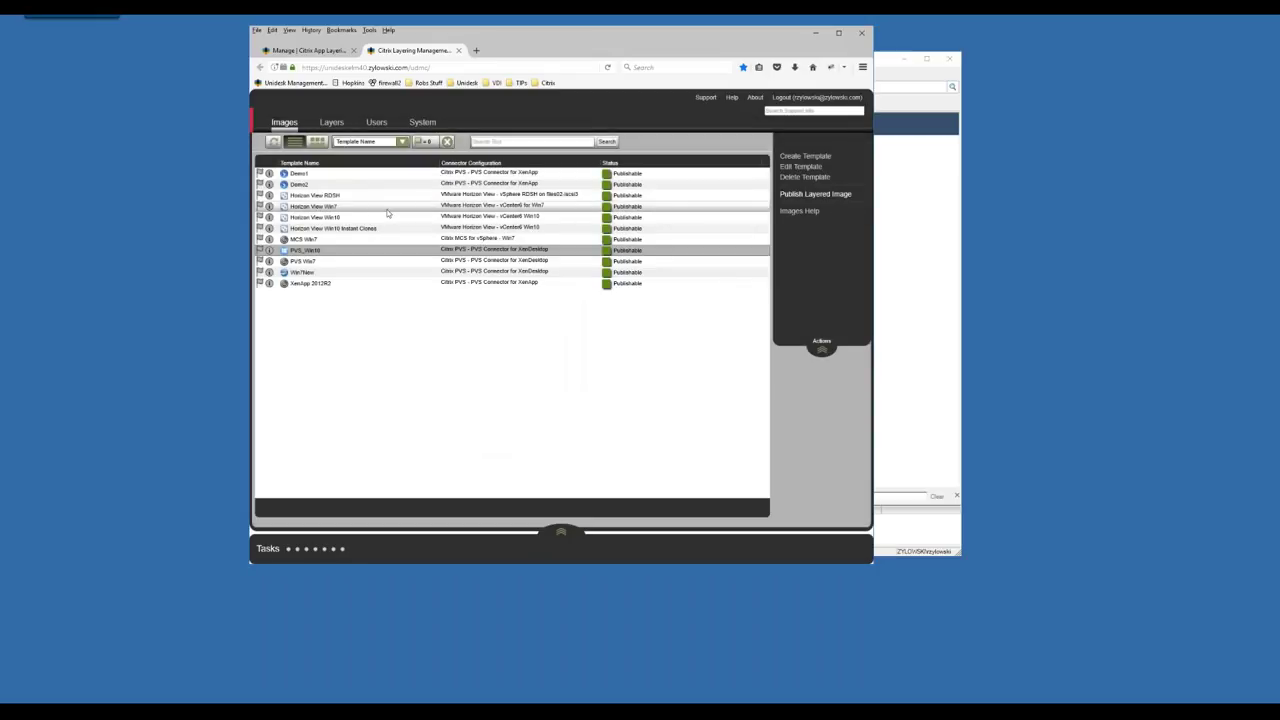
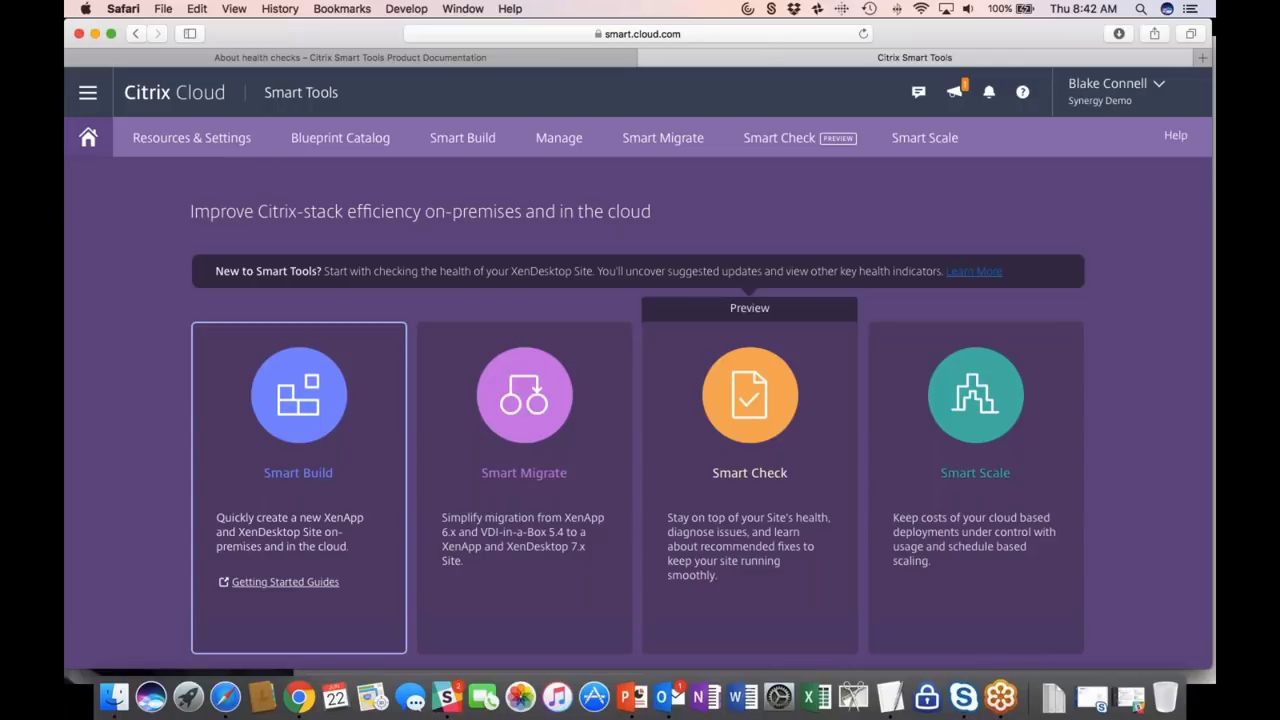
Look over the list of Citrix Cloud services, and open Smart Scale from the Smart Tools home page.
left_click(88, 92)
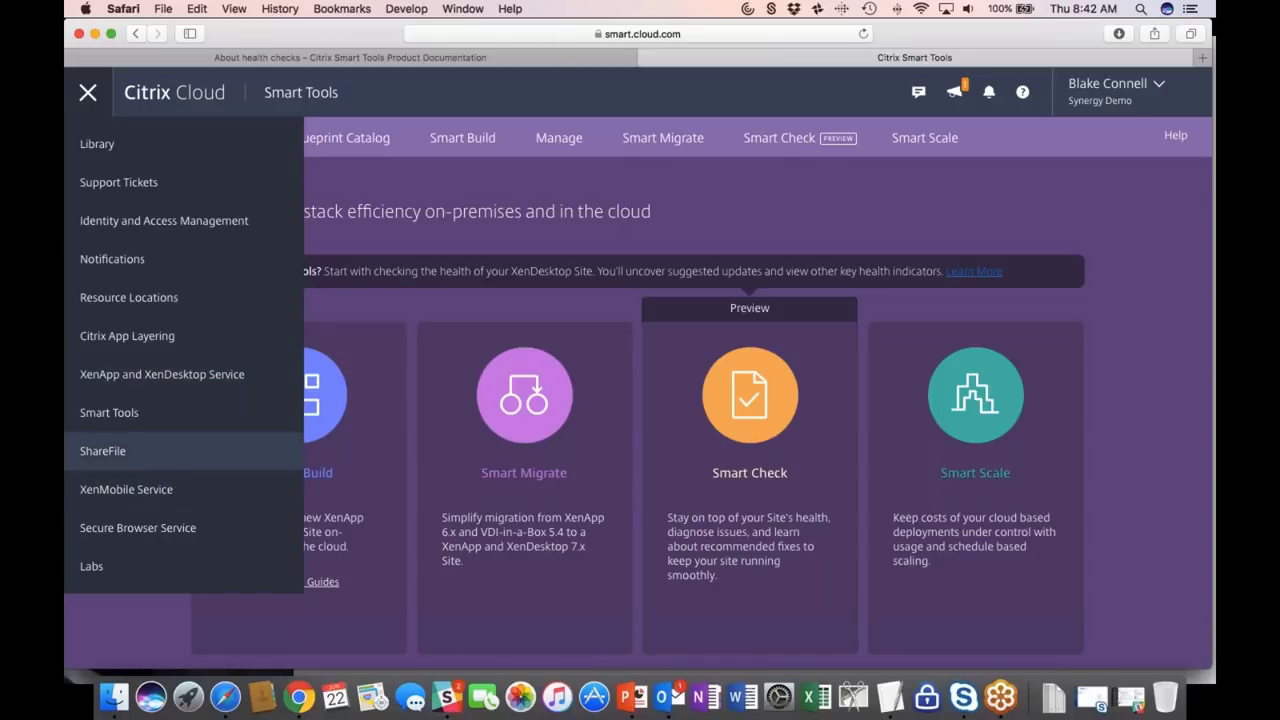
left_click(1164, 349)
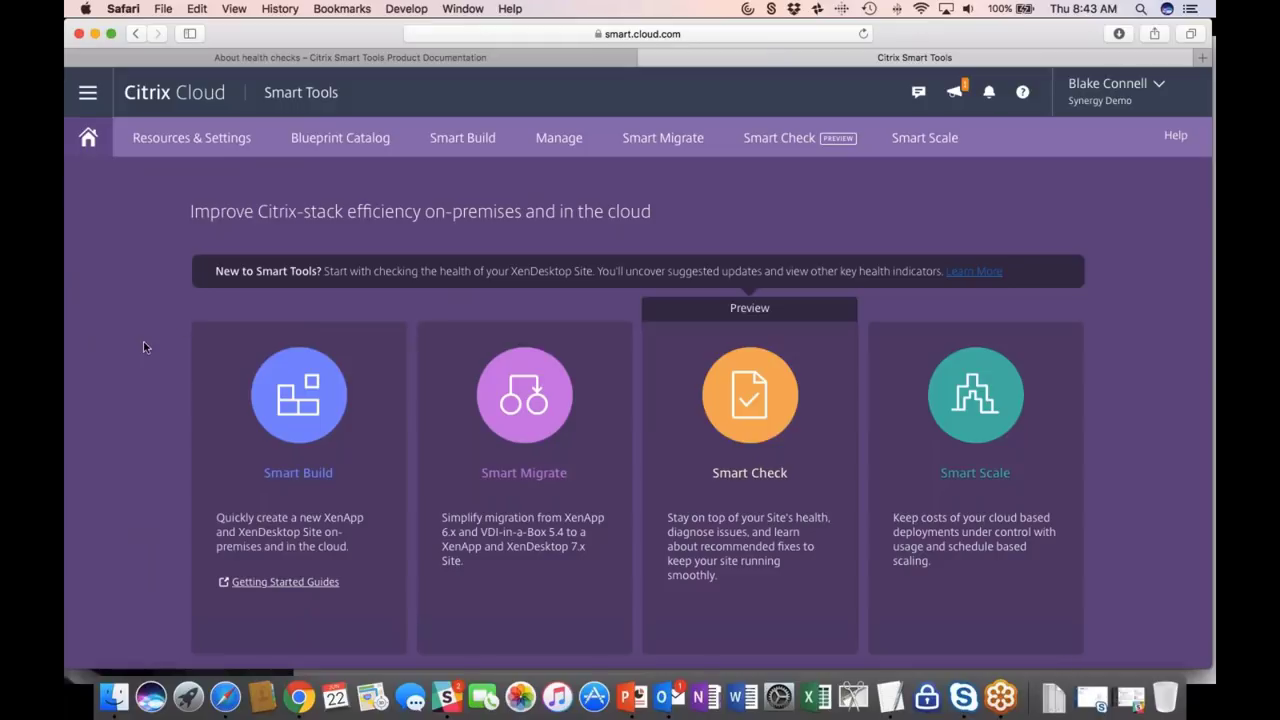
scroll(143, 341, "down", 1)
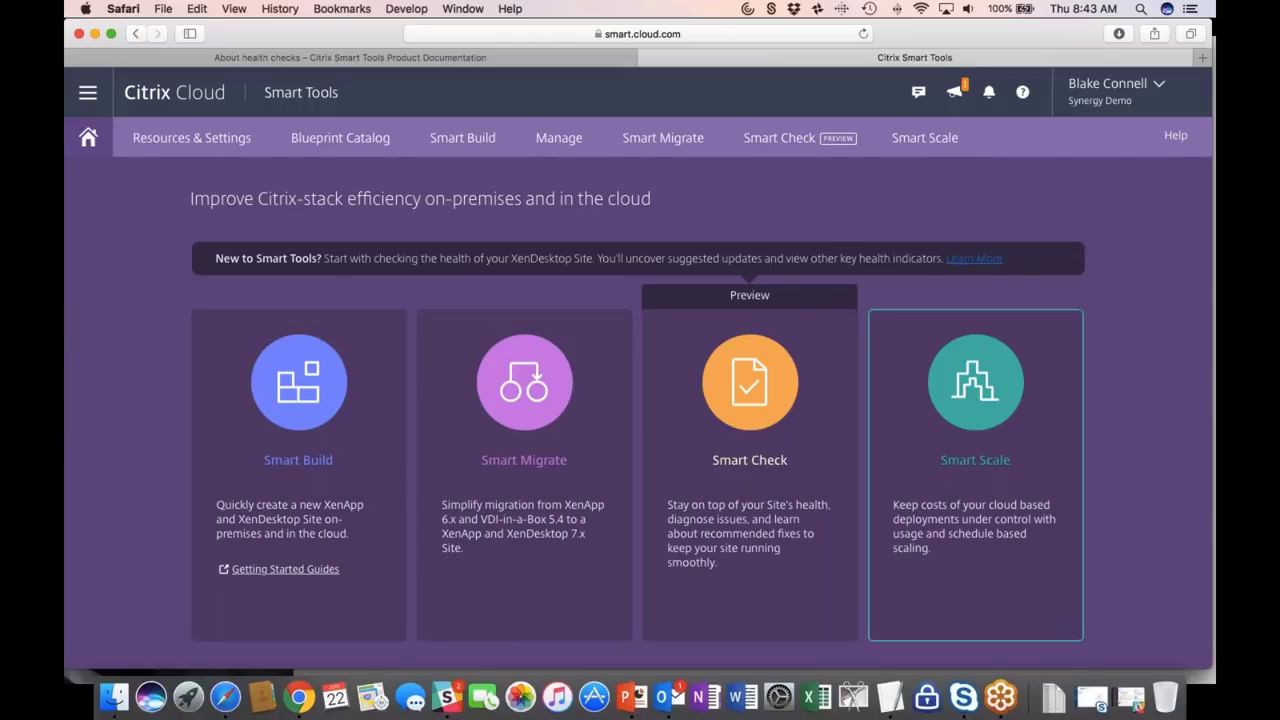
scroll(1052, 448, "down", 1)
left_click(1053, 450)
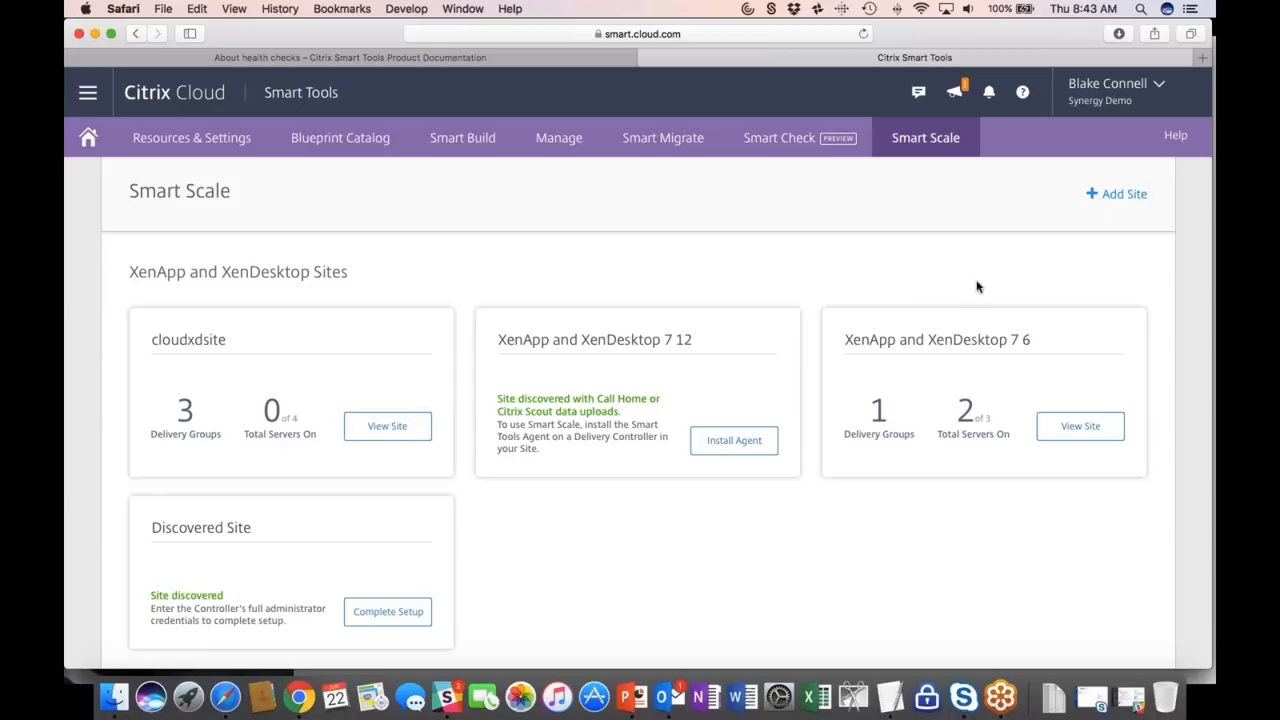
Read the explanation of the Smart Tools site agent while adding a site, and cancel without adding it.
left_click(1094, 198)
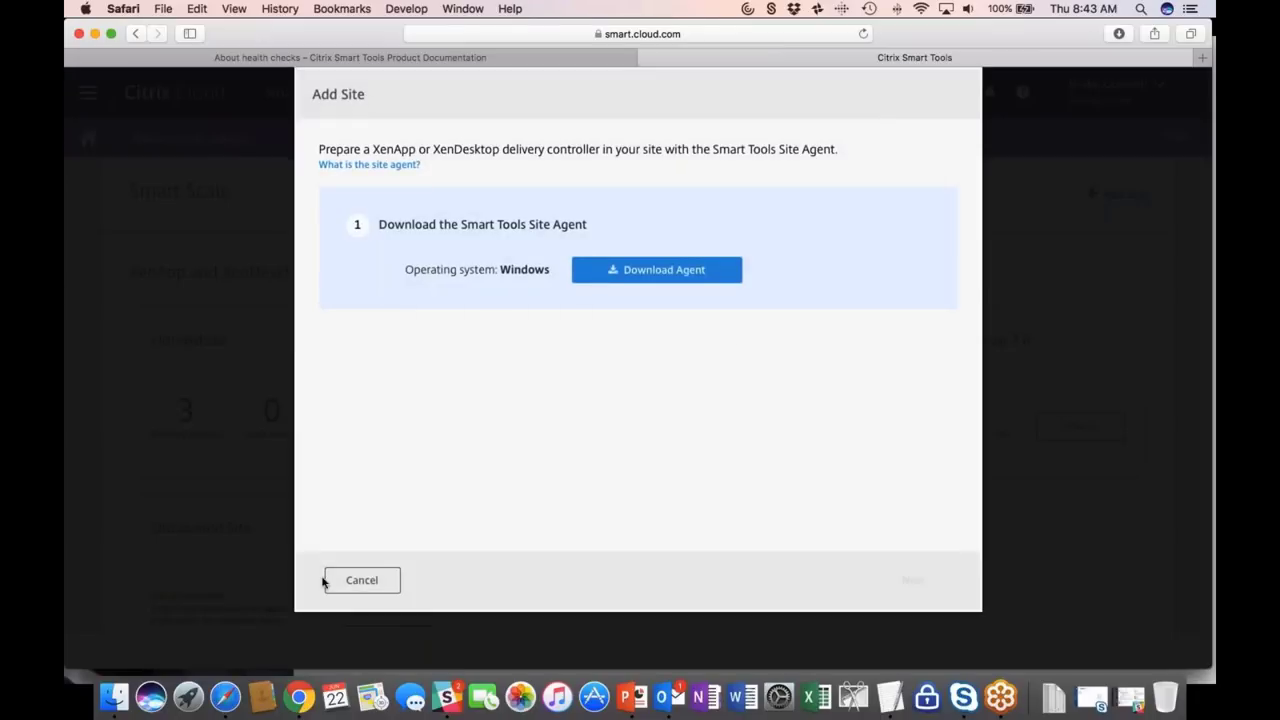
left_click(369, 165)
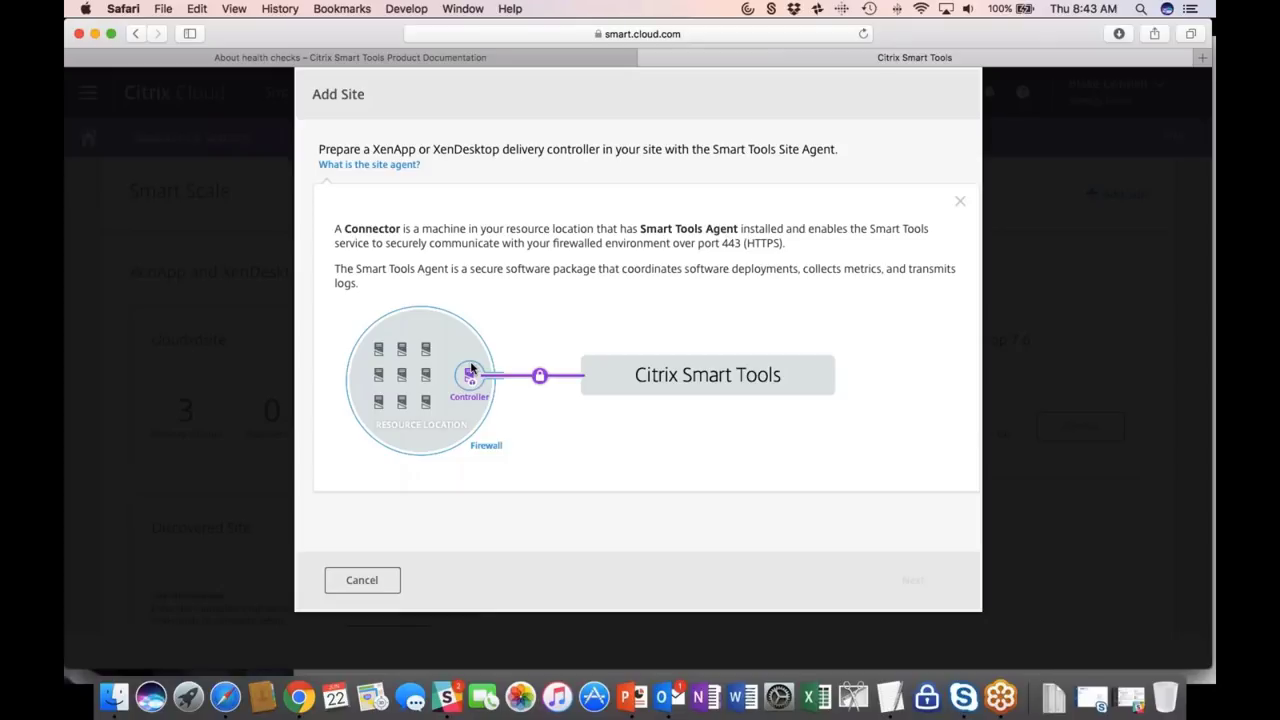
left_click(362, 580)
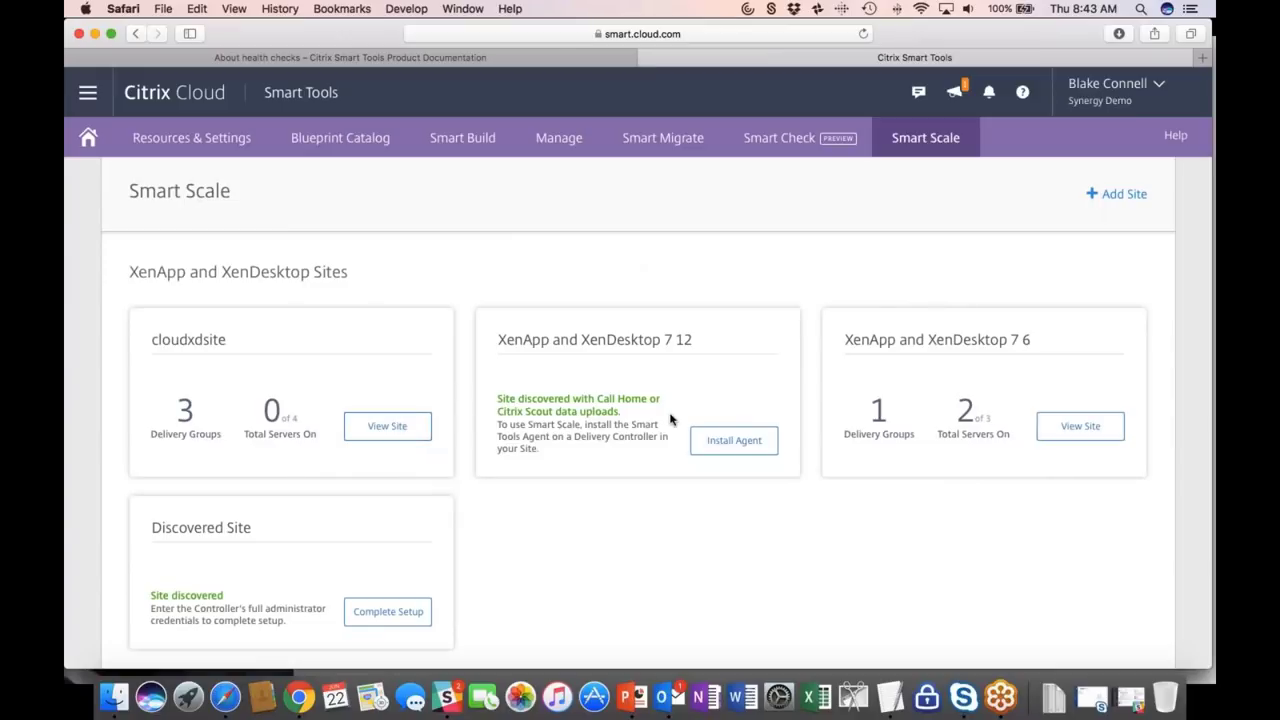
Open the XenApp and XenDesktop 7 6 site and examine its savings, capacity and machine monitoring charts.
left_click(1073, 428)
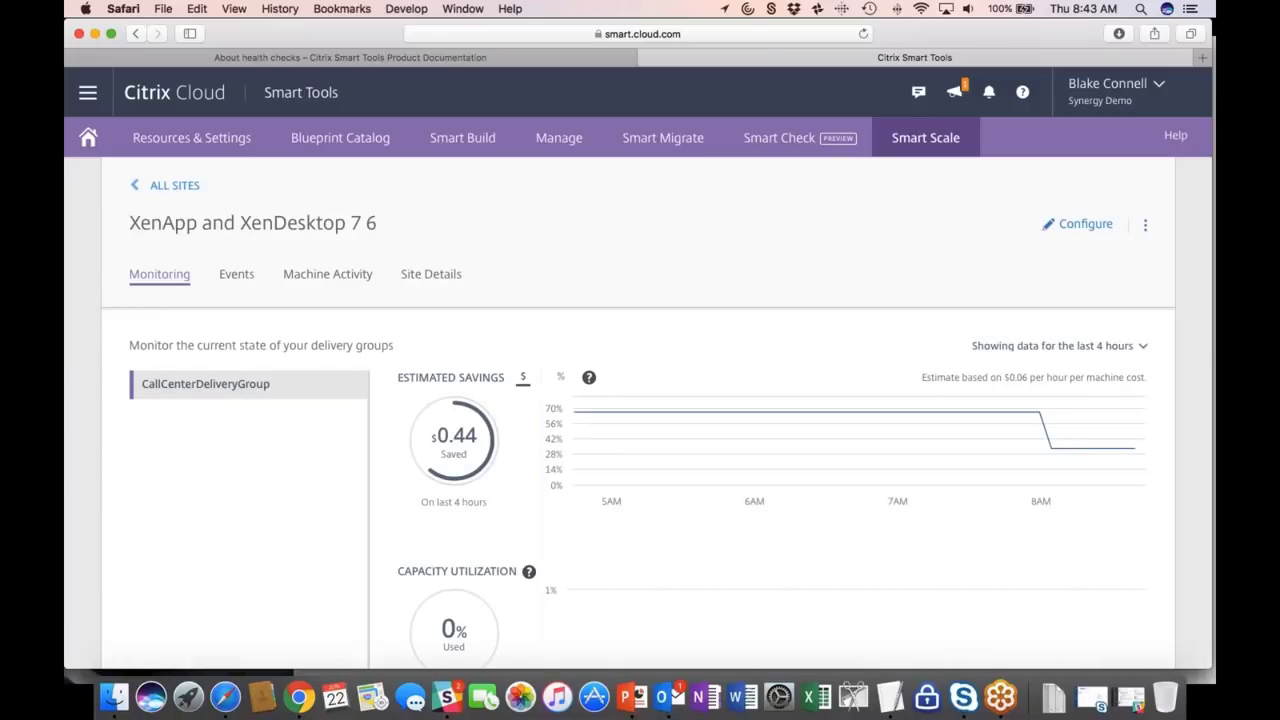
scroll(907, 481, "down", 4)
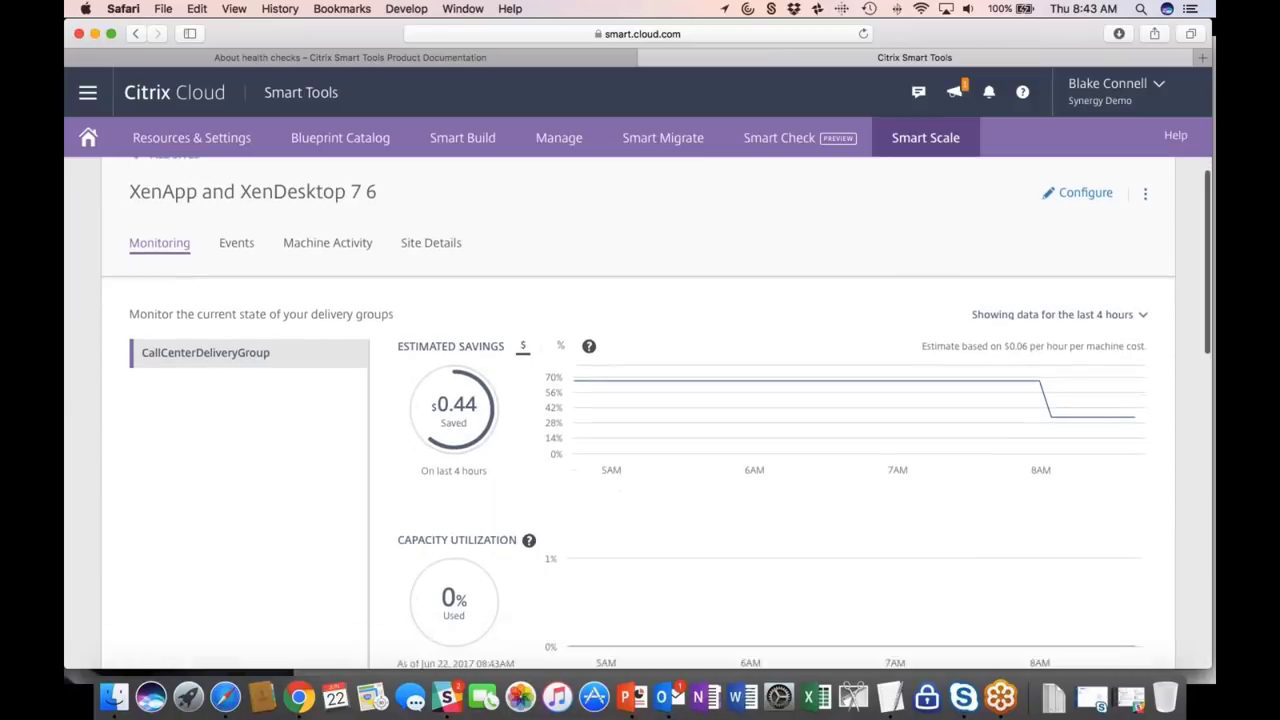
scroll(657, 416, "down", 3)
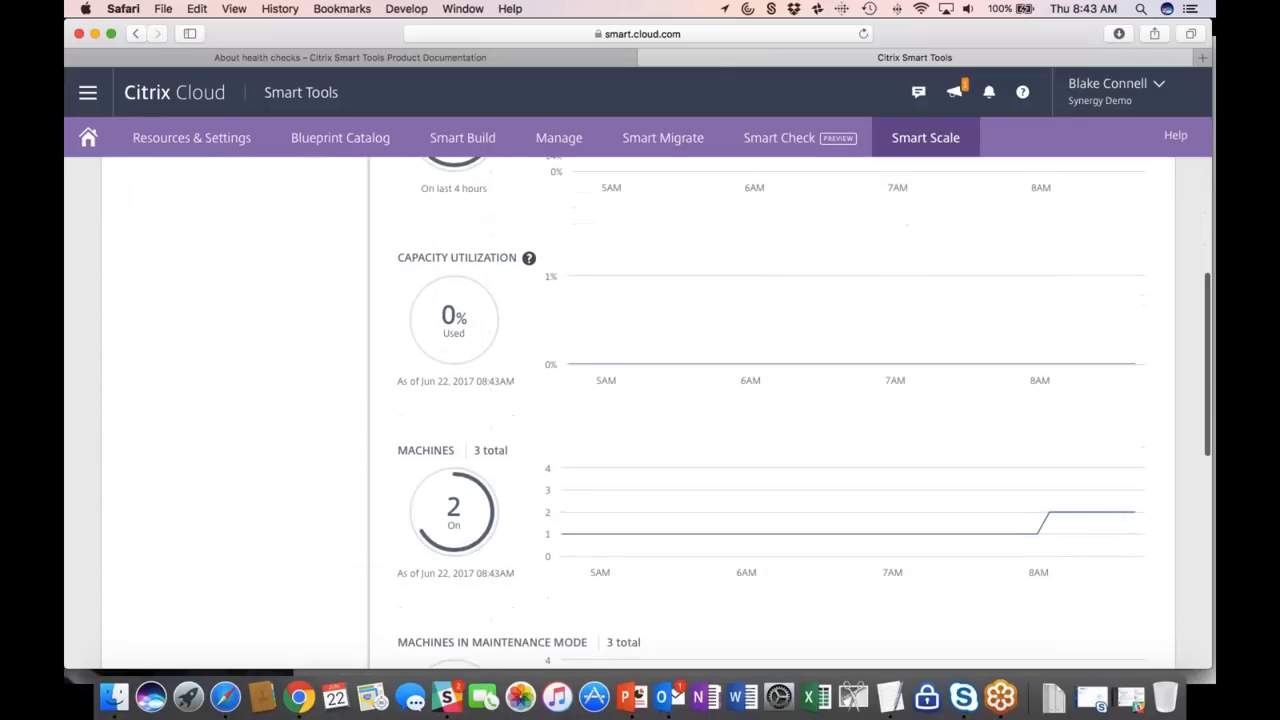
scroll(657, 416, "up", 6)
scroll(894, 523, "up", 2)
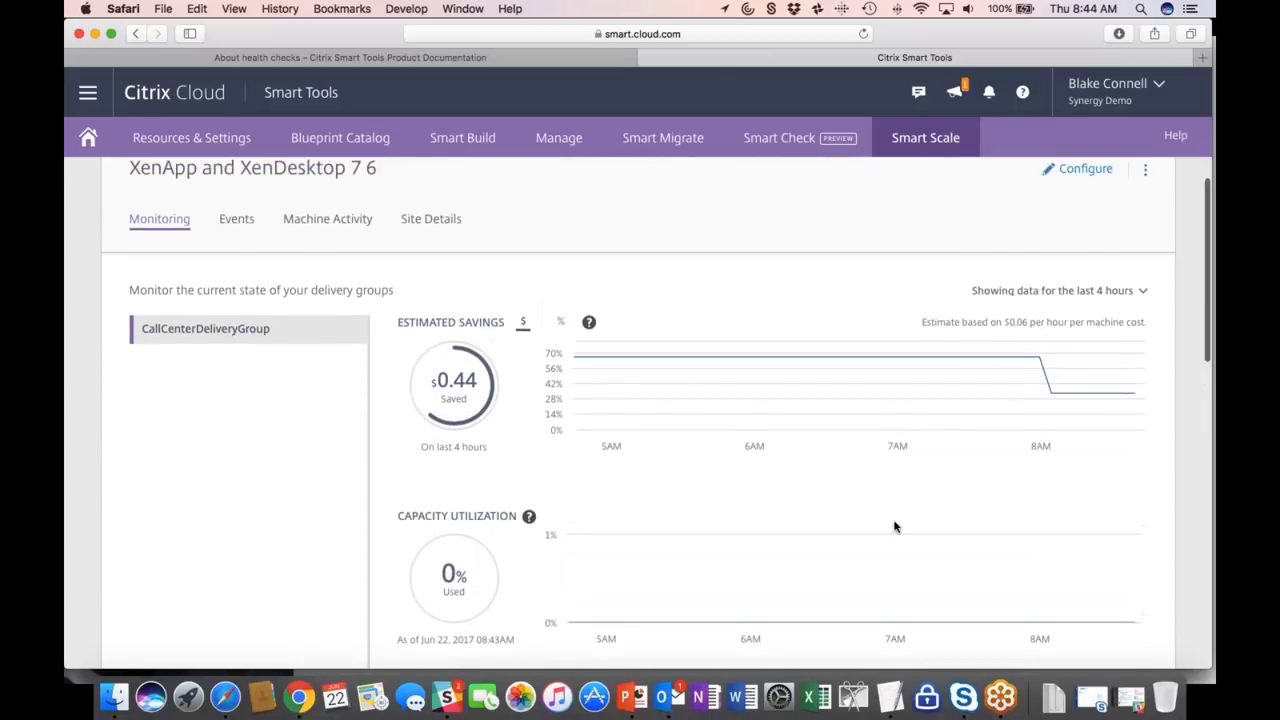
Set the site's monitoring time period to Last Month and review the delivery group's charts.
left_click(1143, 330)
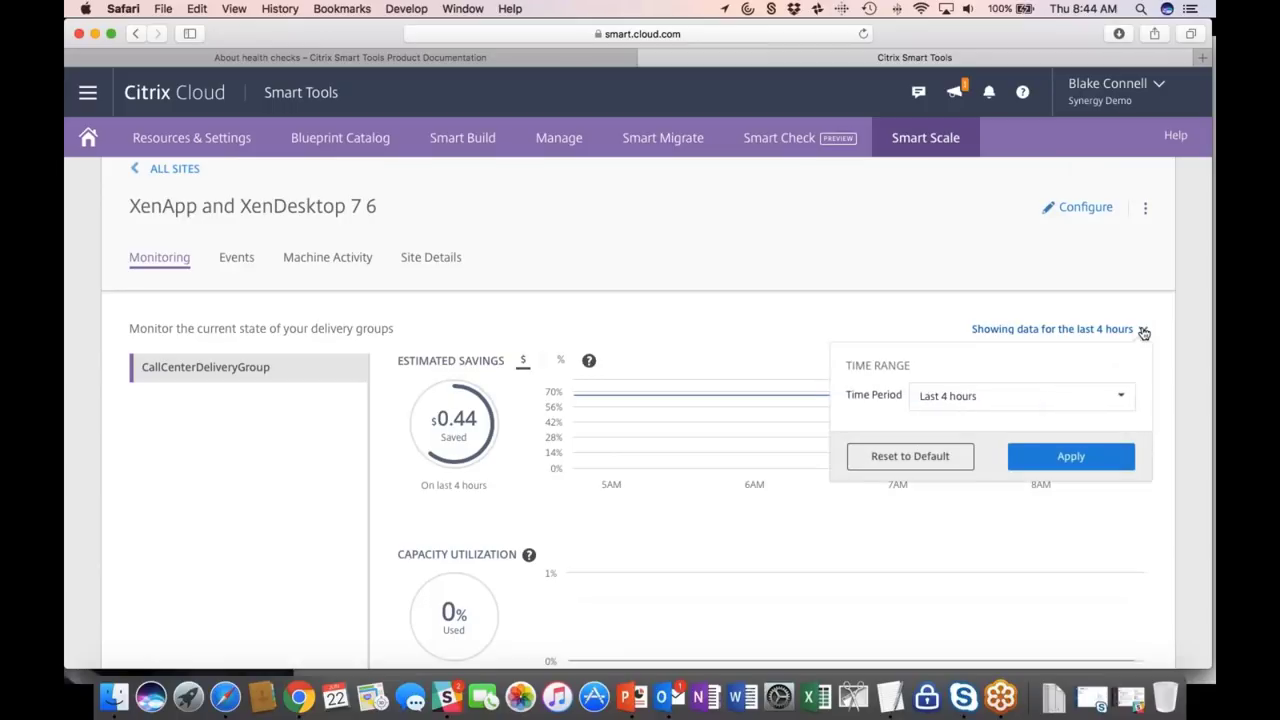
left_click(1124, 399)
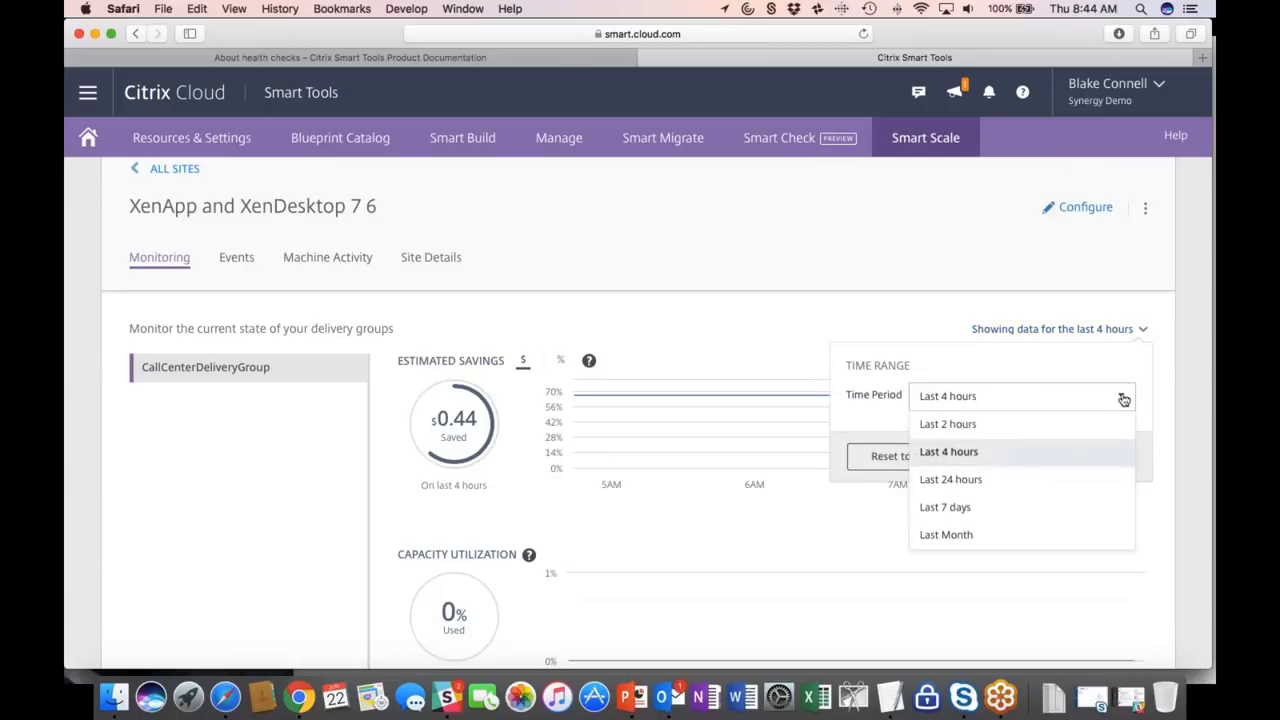
left_click(1017, 534)
left_click(1058, 471)
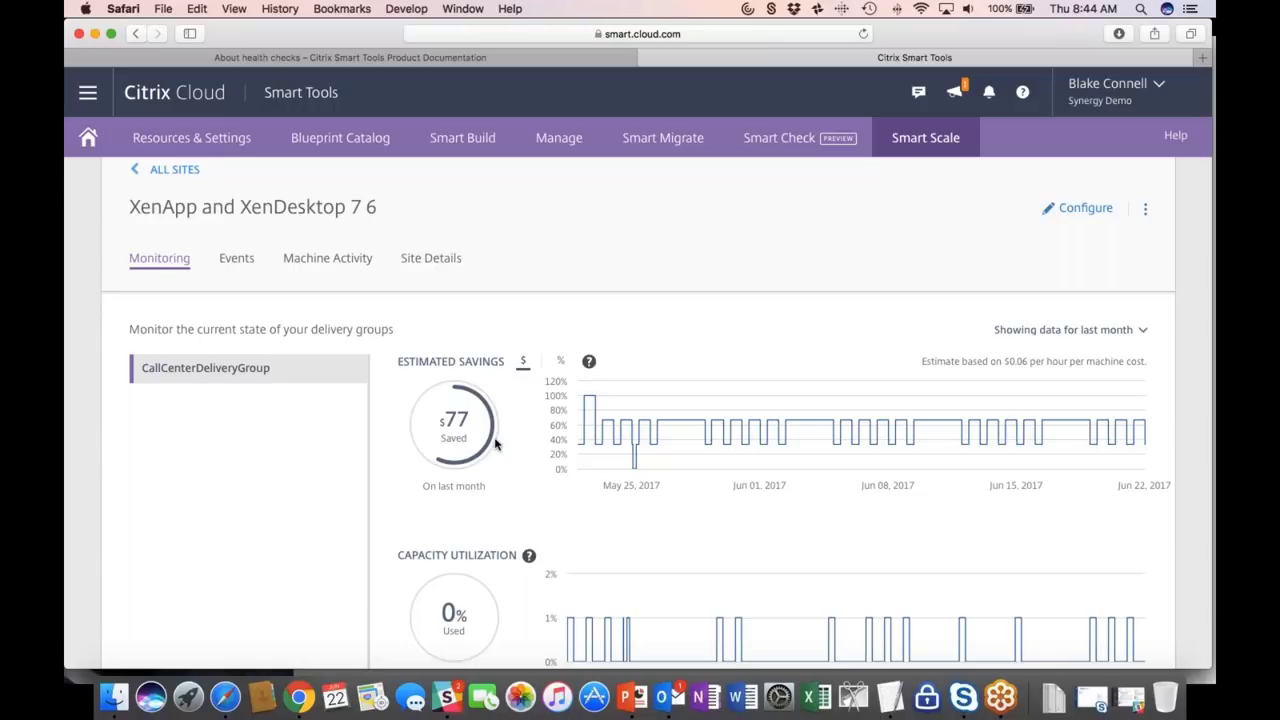
scroll(495, 447, "down", 4)
scroll(495, 447, "down", 5)
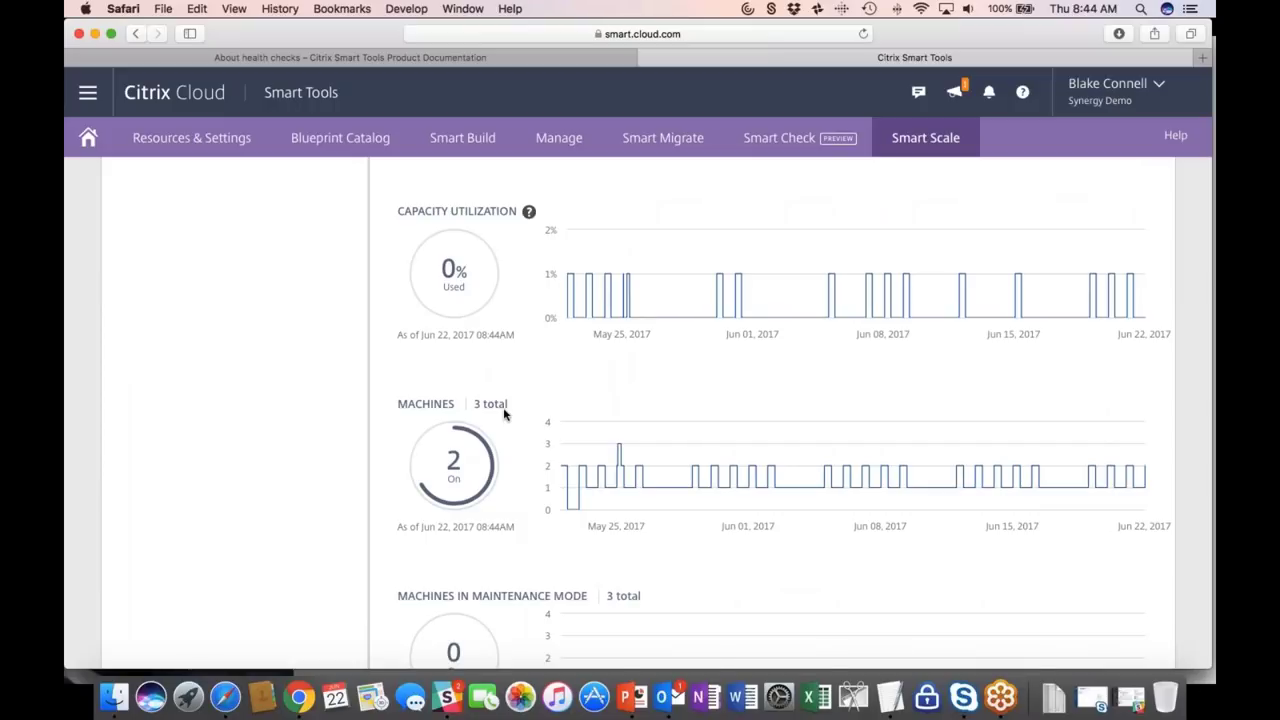
Review the delivery group's maintenance mode, sessions and load index charts for the last month.
scroll(527, 452, "down", 9)
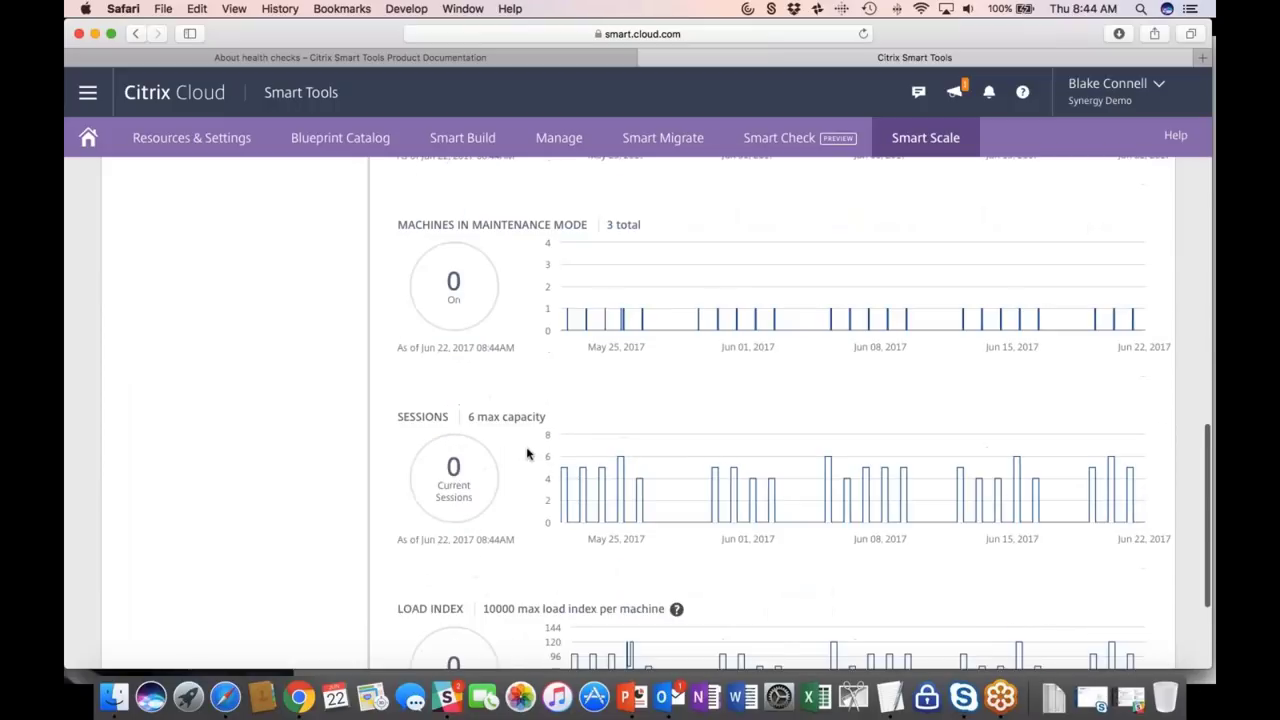
scroll(527, 452, "down", 4)
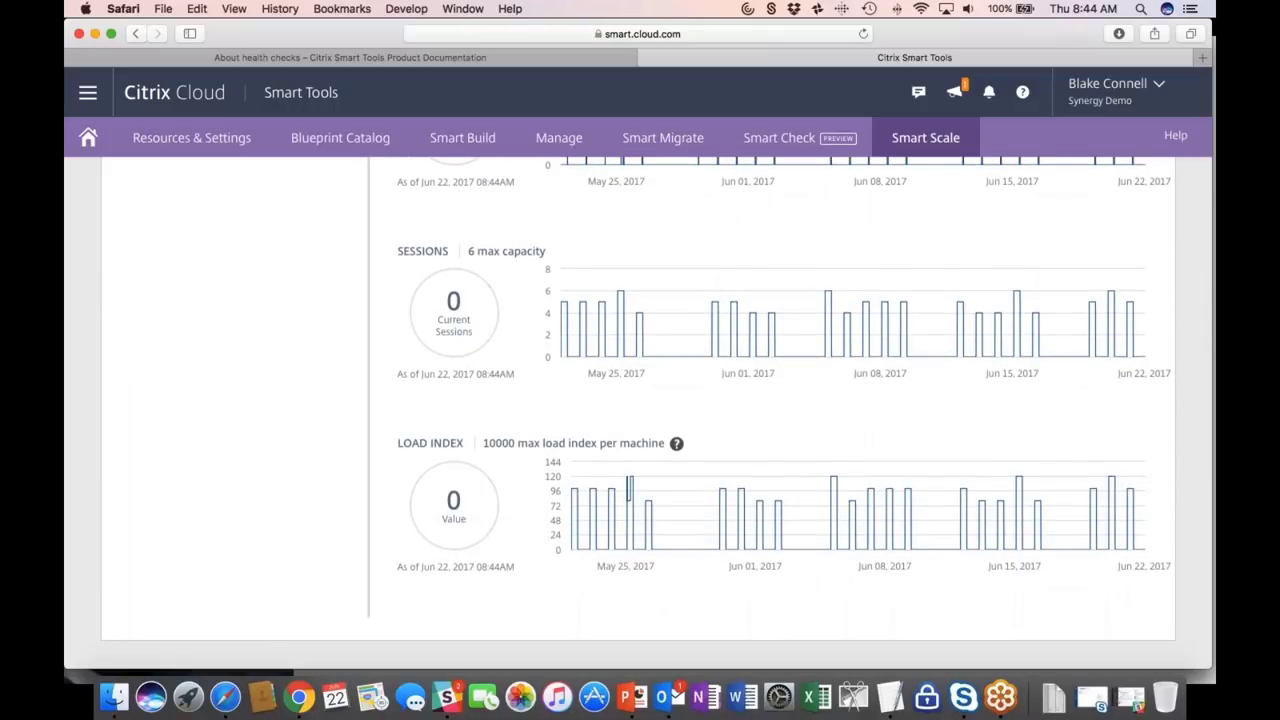
scroll(505, 441, "up", 18)
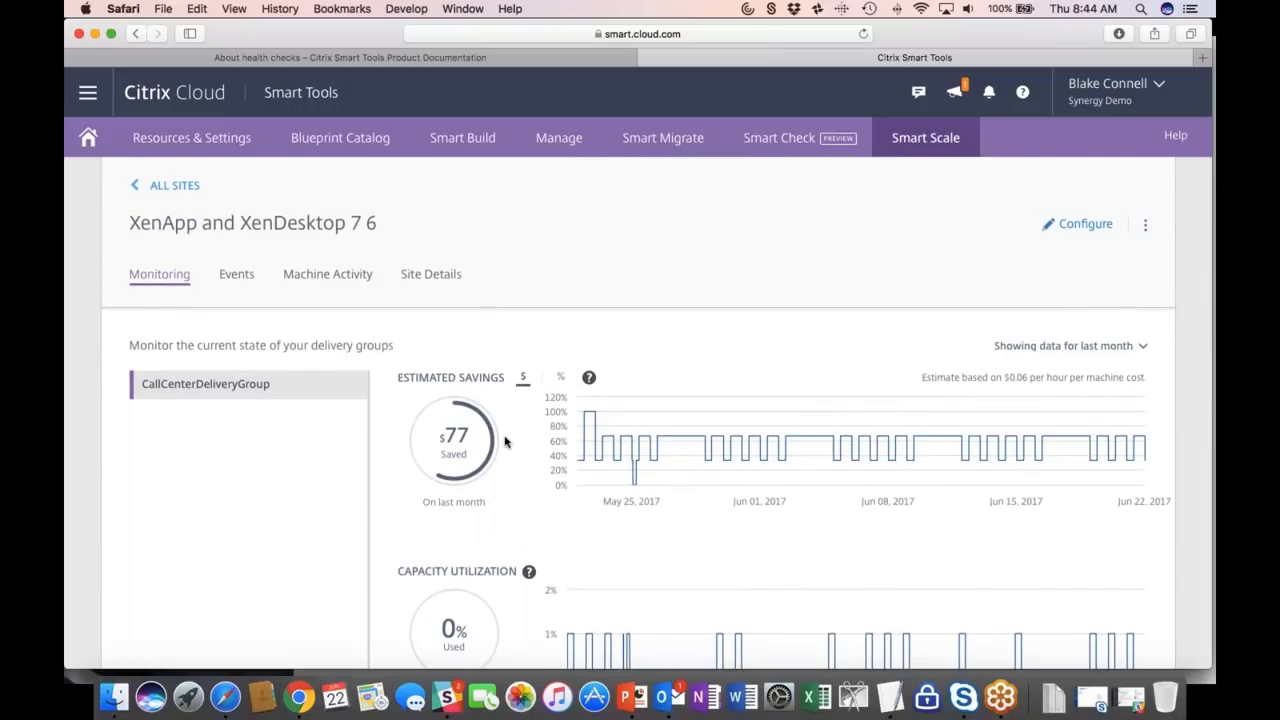
Open the site's Smart Scale configuration and review CallCenterDeliveryGroup's capacity management settings and schedules.
left_click(1086, 225)
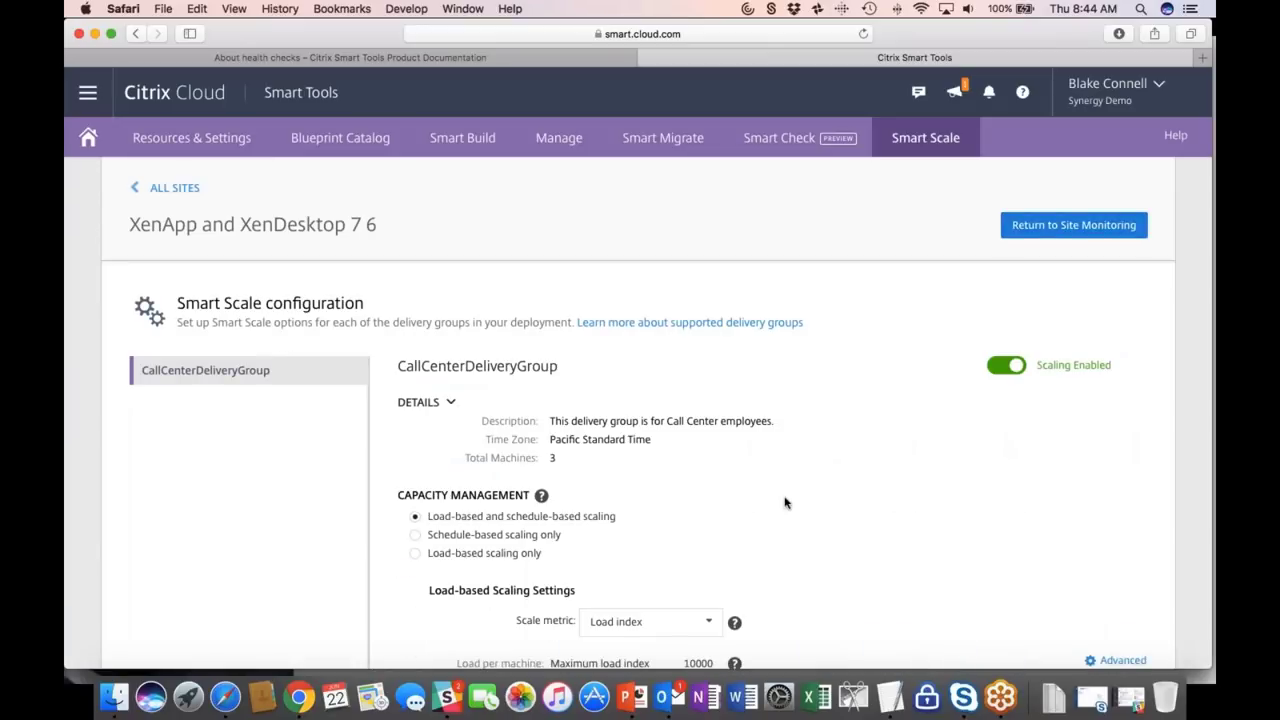
scroll(785, 503, "down", 3)
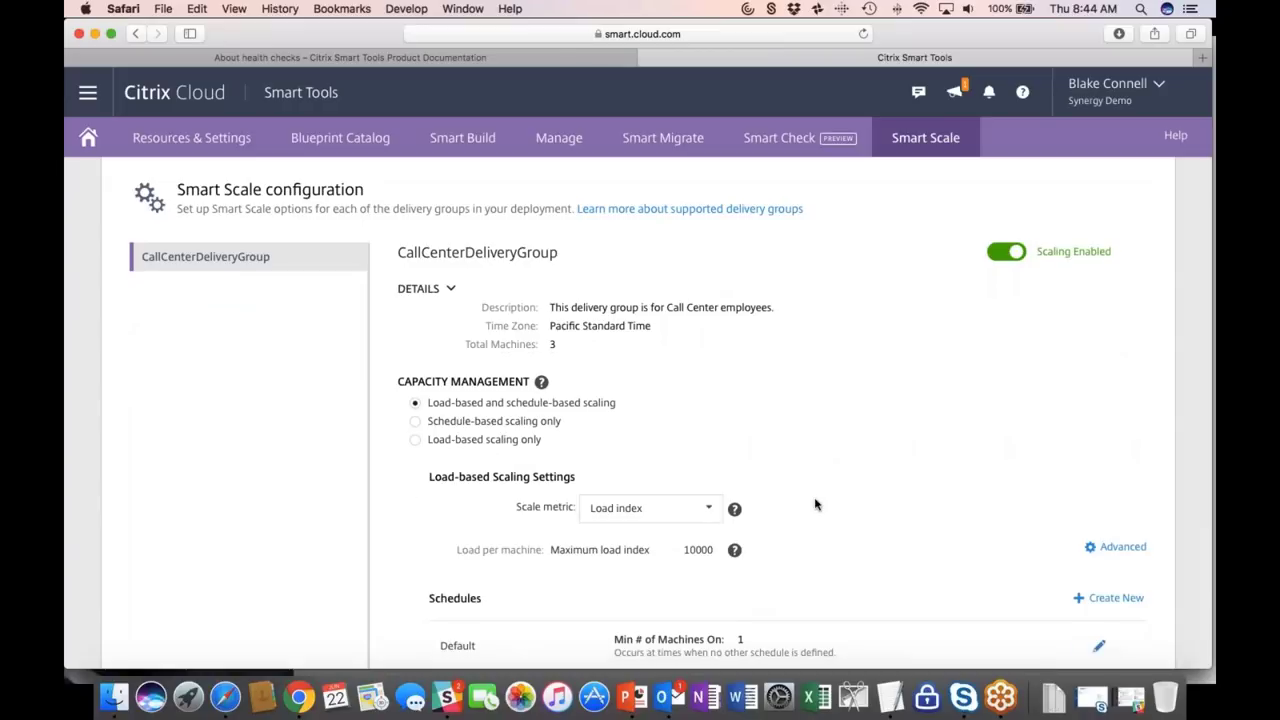
scroll(815, 504, "down", 1)
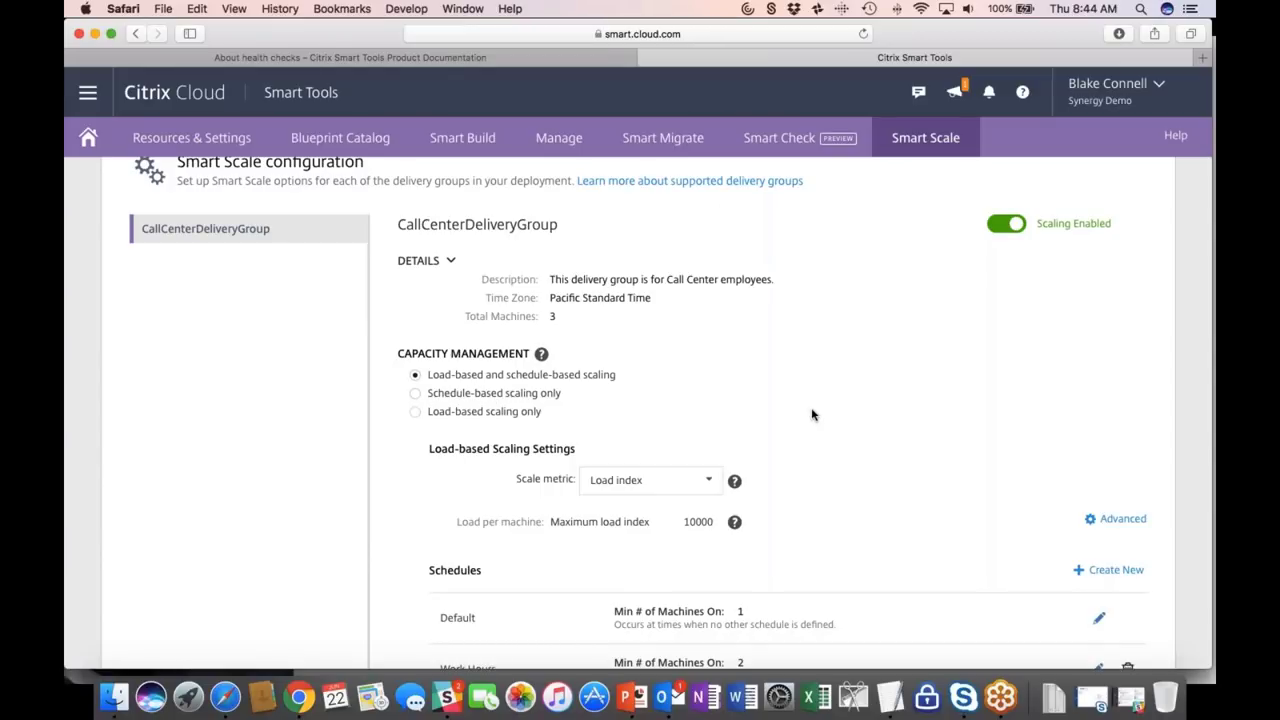
scroll(812, 415, "down", 2)
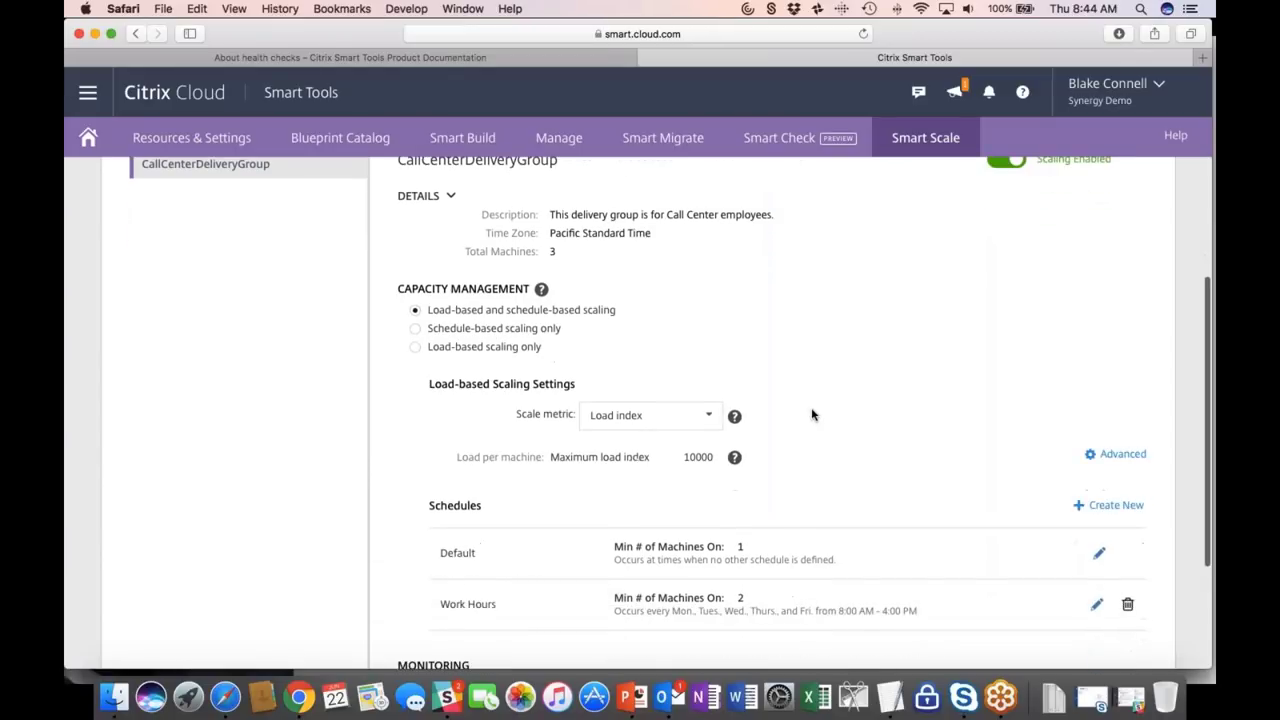
Draft a new schedule named Weekday Schedule with a minimum of 1 machine on and a 6:00 PM end time, and cancel it.
left_click(1078, 495)
left_click(873, 268)
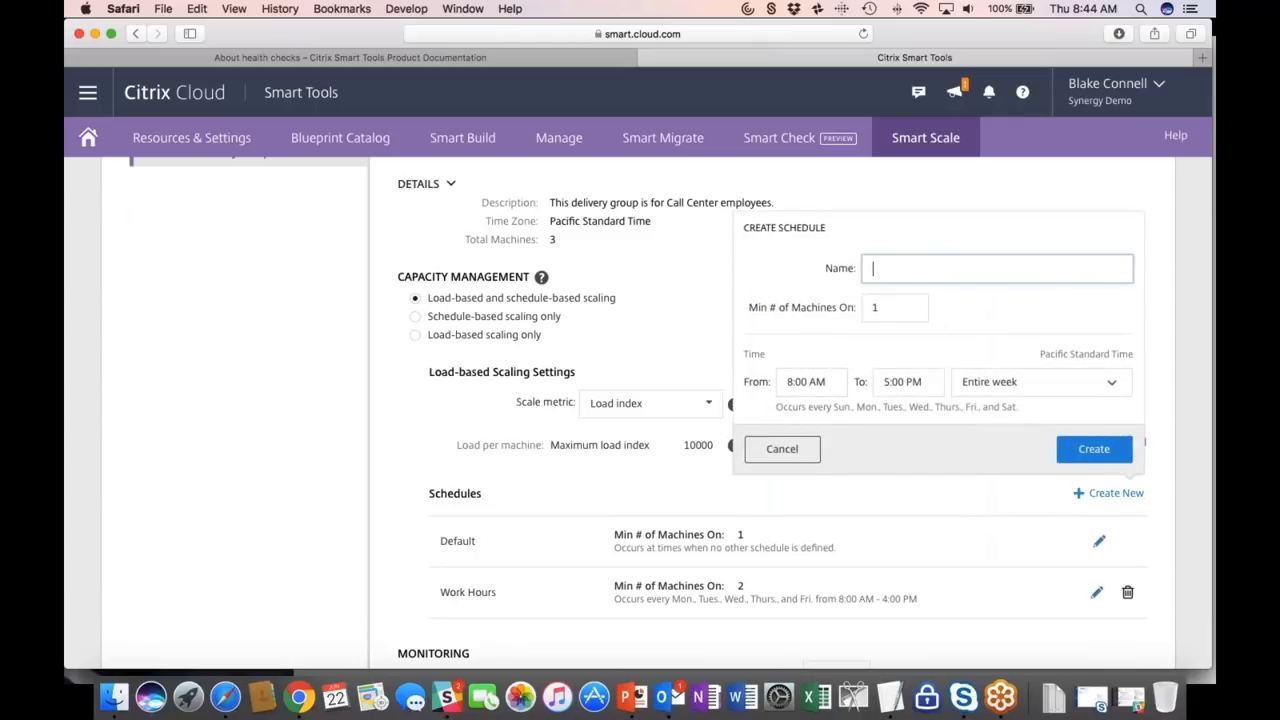
type("Weekd")
type("ay Sche")
type("duel")
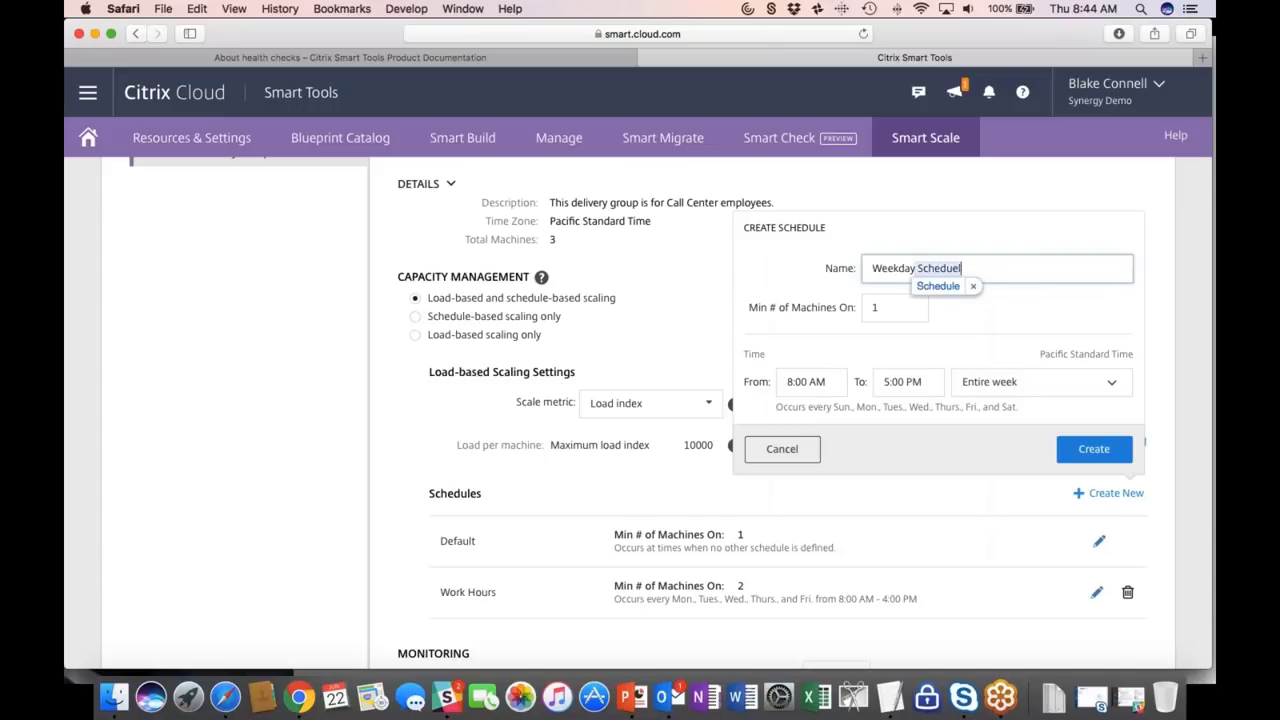
left_click(875, 309)
type("1")
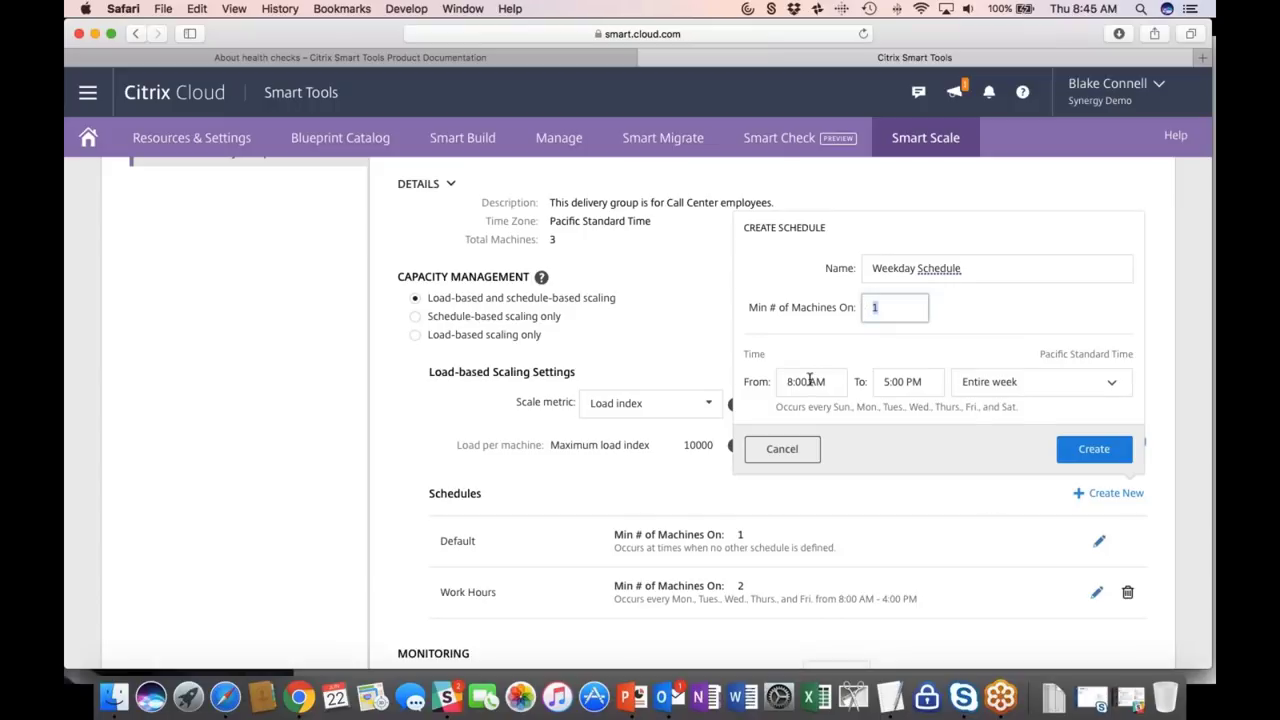
left_click(884, 381)
key("Down")
key("Down")
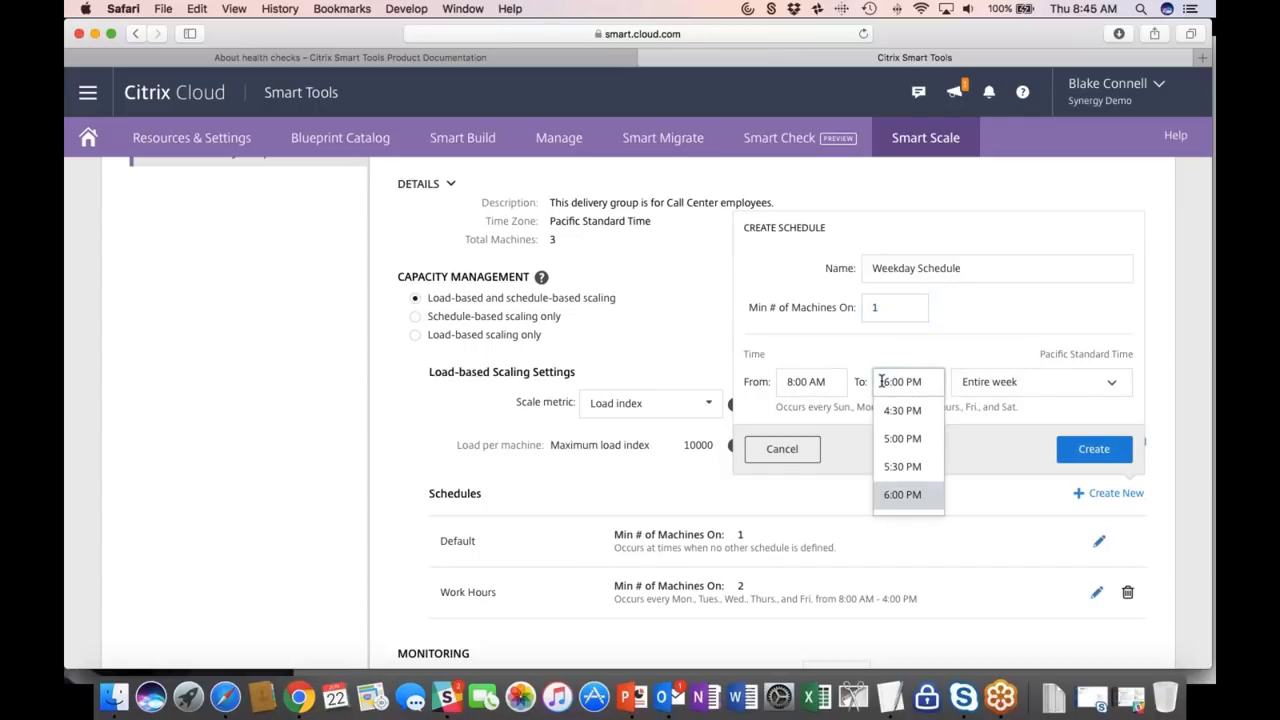
left_click(803, 451)
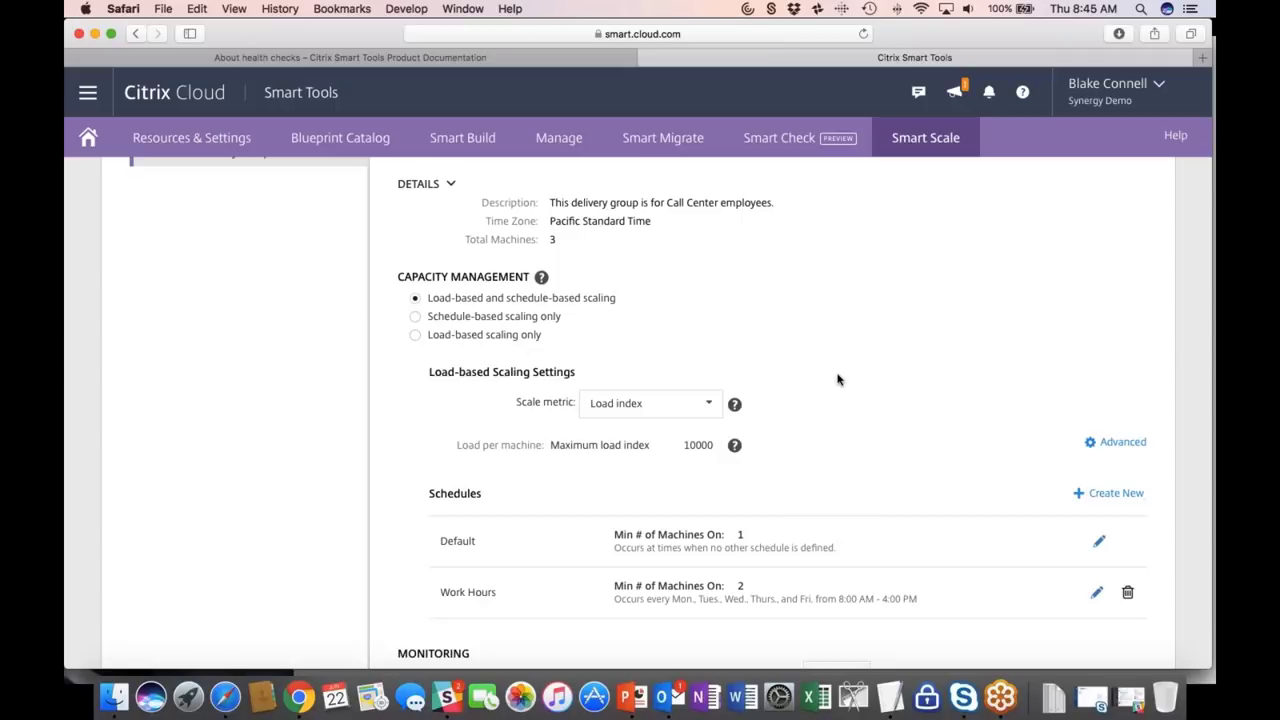
Look over the scale metric options and read the help explaining session count and load index.
left_click(705, 406)
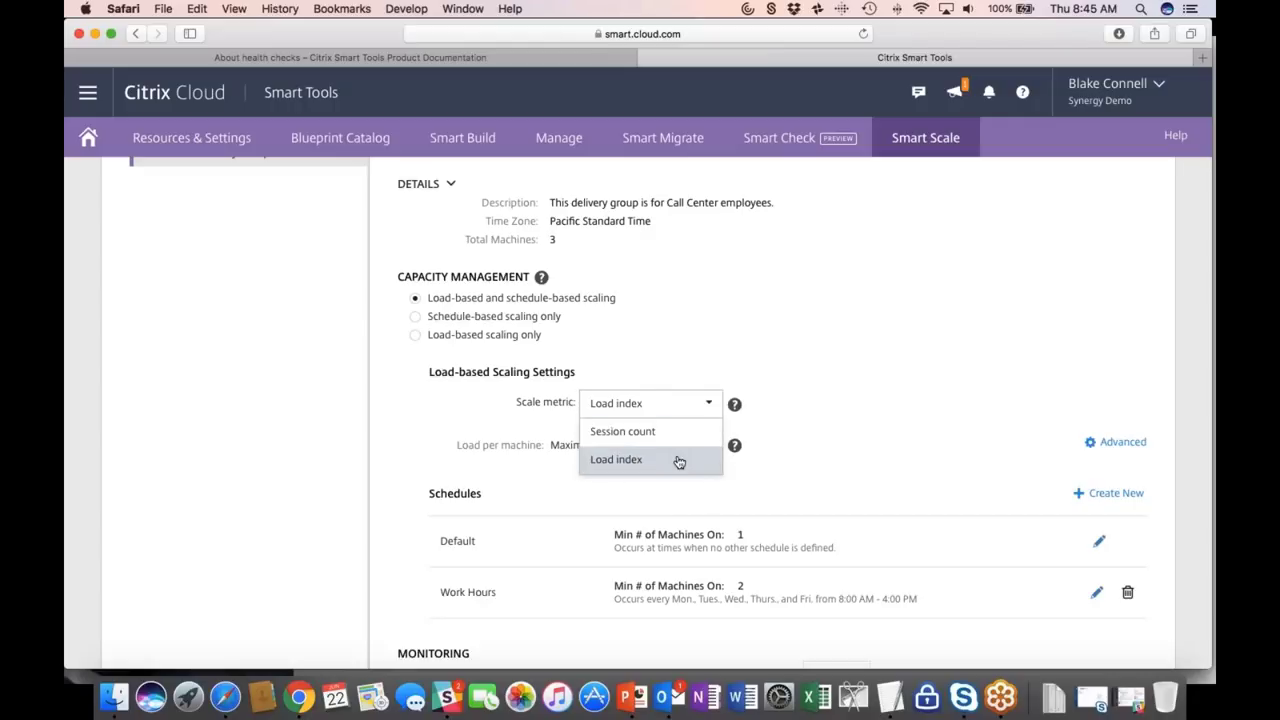
mouse_move(734, 406)
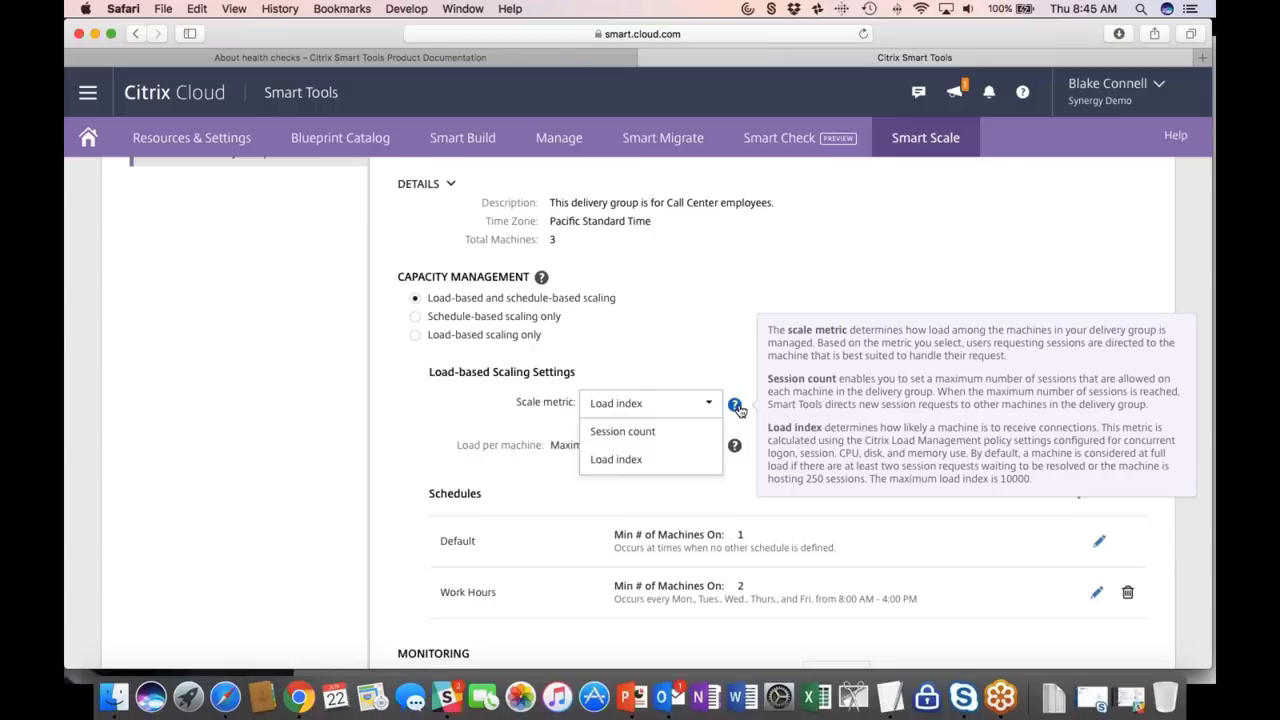
left_click(711, 349)
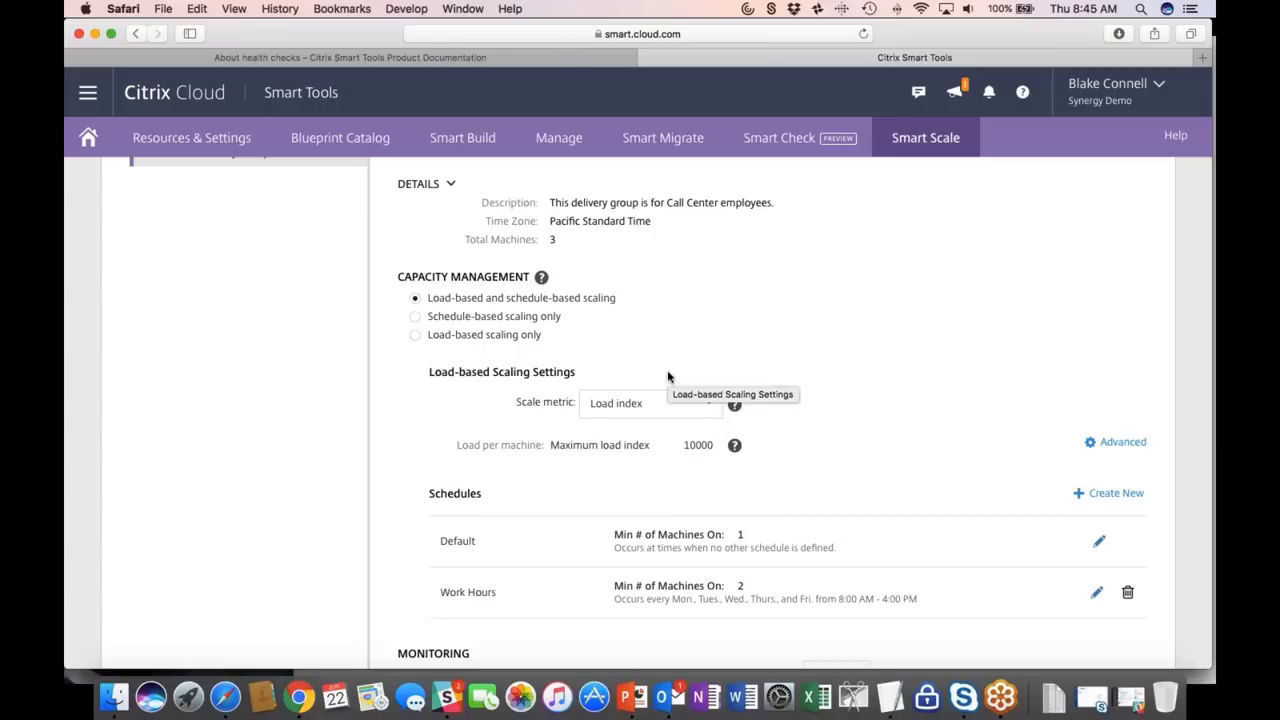
Try a capacity buffer of 23% in the advanced load-based scaling settings, and cancel the change.
left_click(1087, 444)
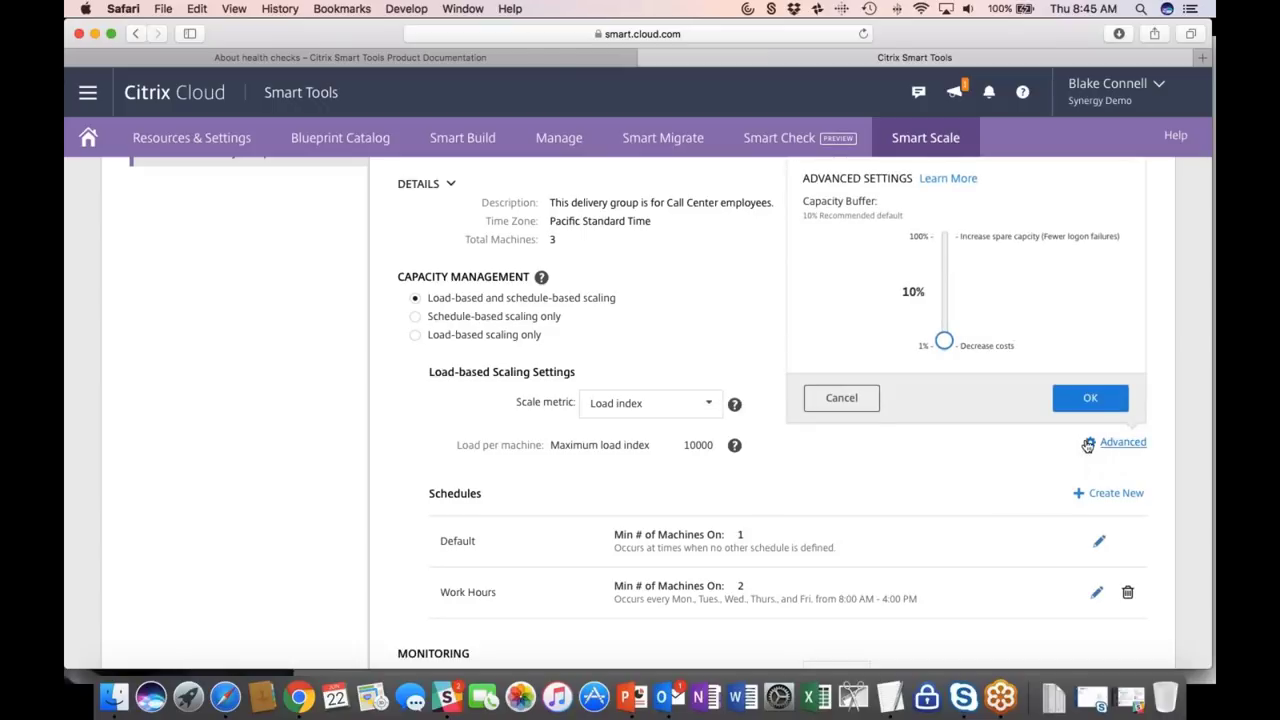
mouse_move(944, 341)
left_mouse_down()
mouse_move(945, 295)
mouse_move(945, 341)
left_mouse_up()
left_click_drag(944, 341, 944, 323)
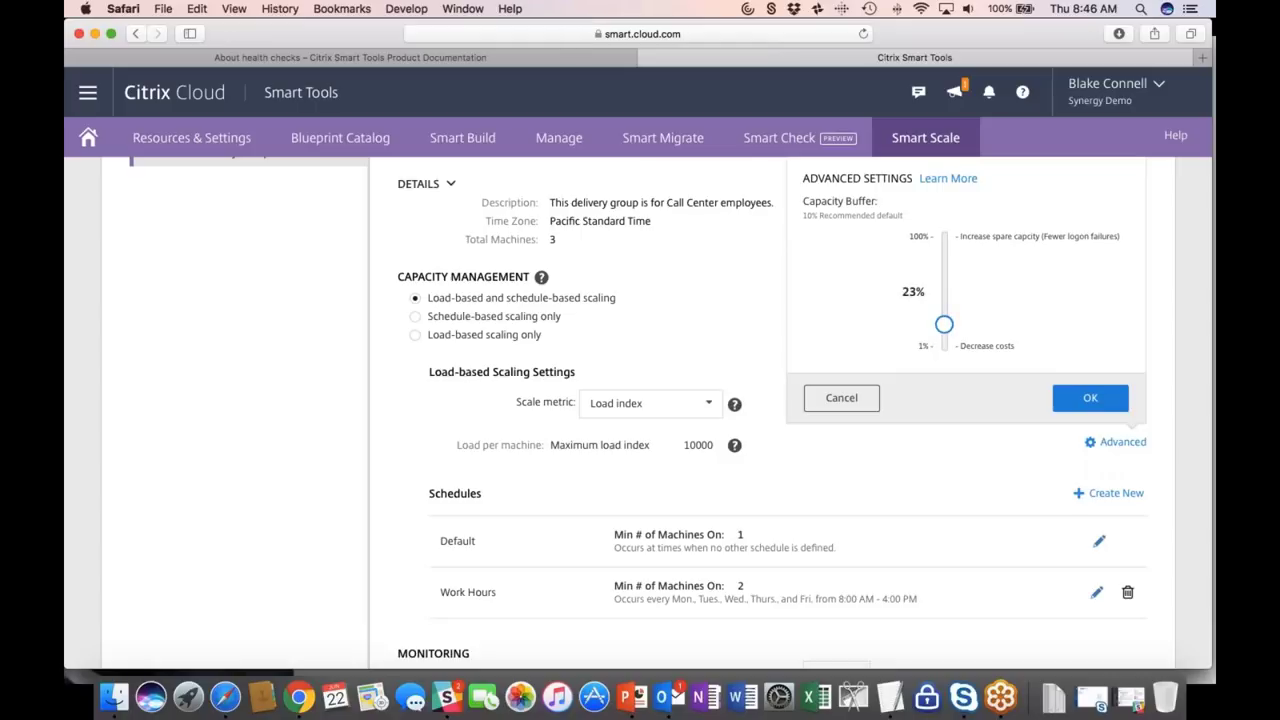
left_click(864, 400)
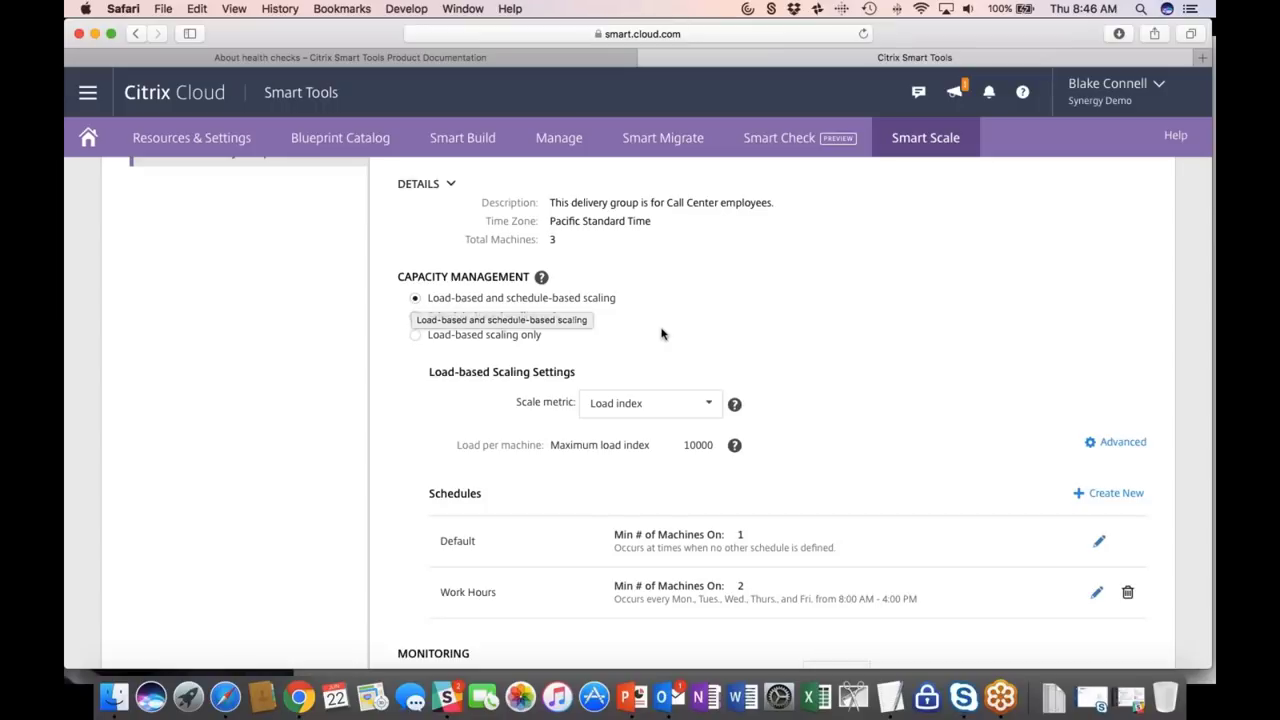
Inspect the hourly machine cost used for estimated savings, and return to the site's monitoring charts.
scroll(854, 383, "down", 4)
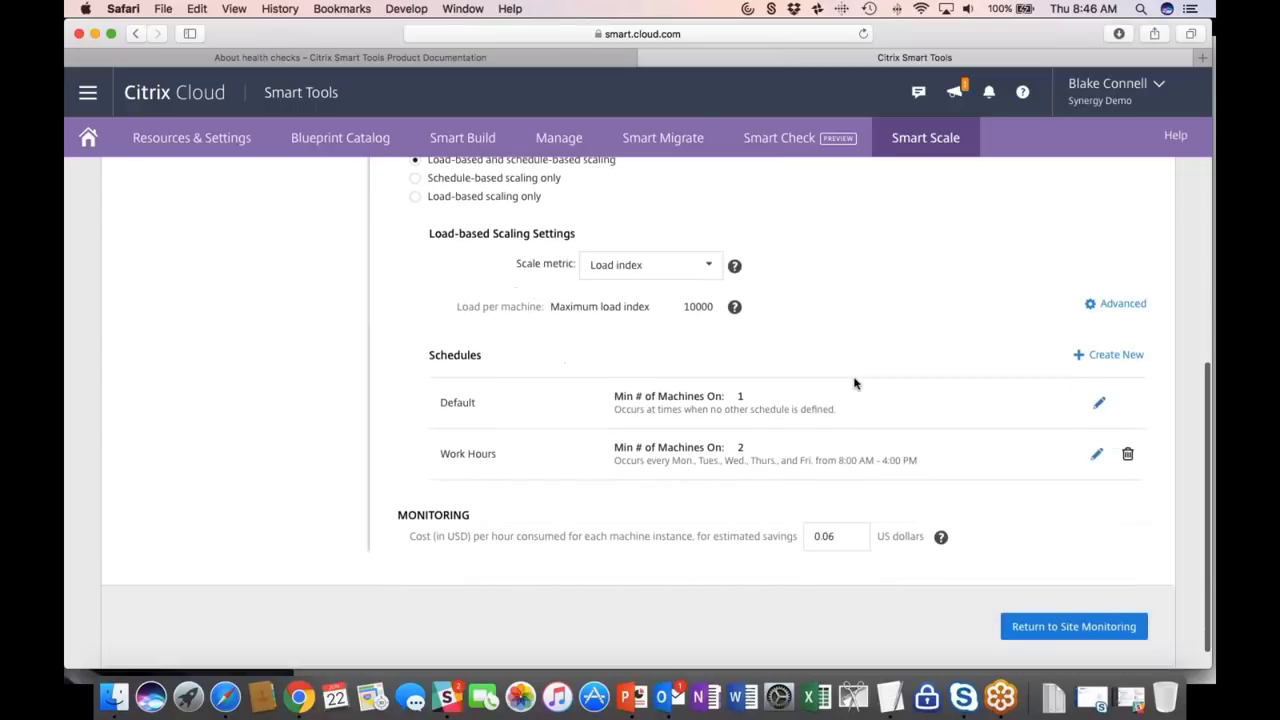
left_click_drag(843, 510, 809, 510)
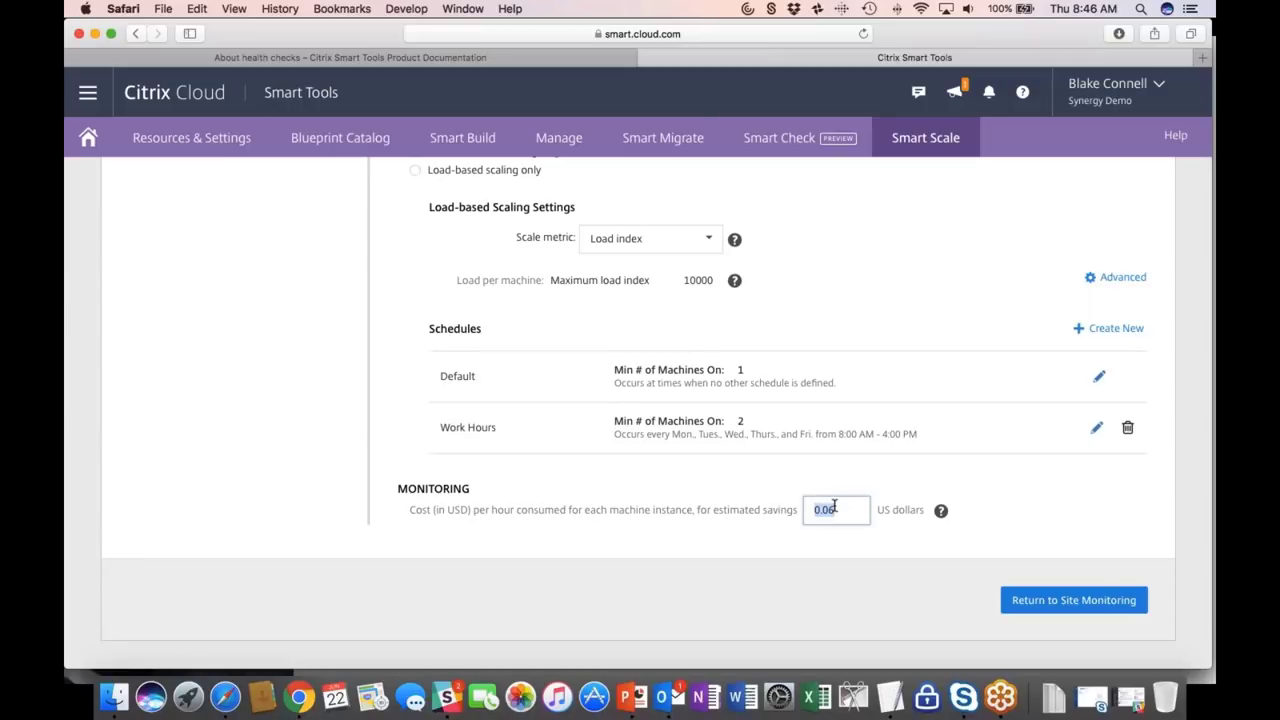
scroll(829, 480, "up", 8)
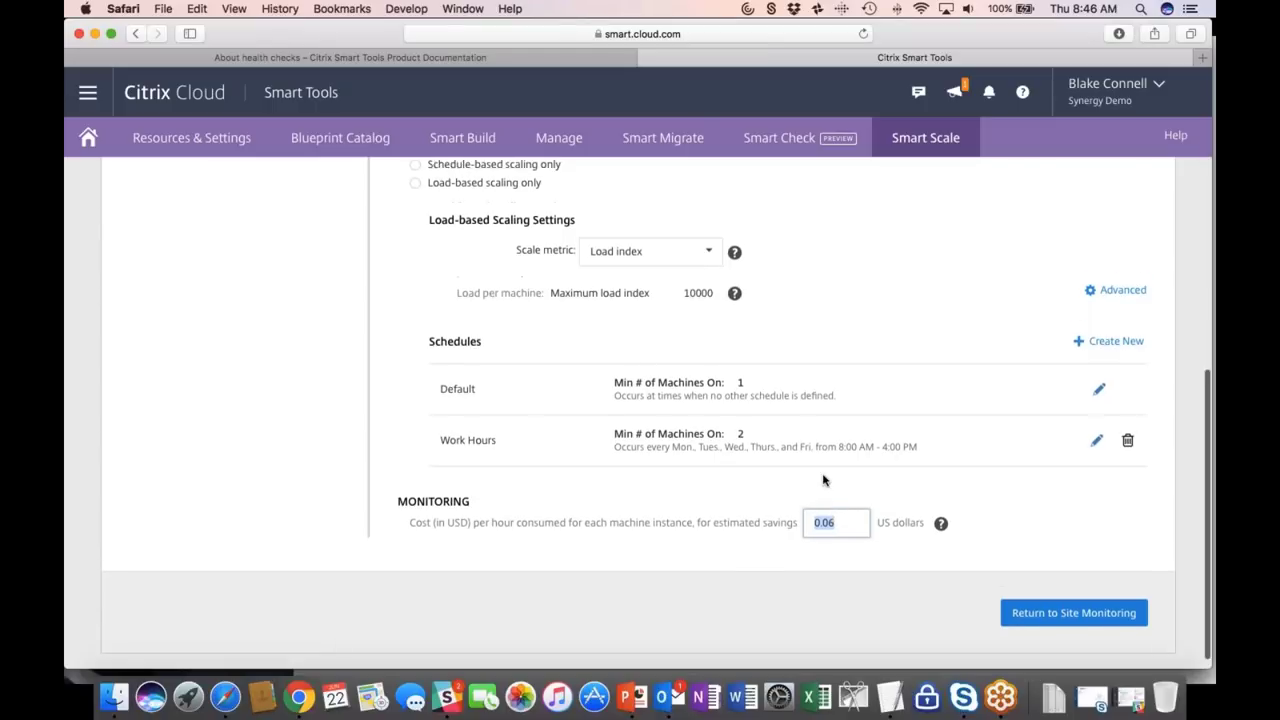
left_click(1062, 220)
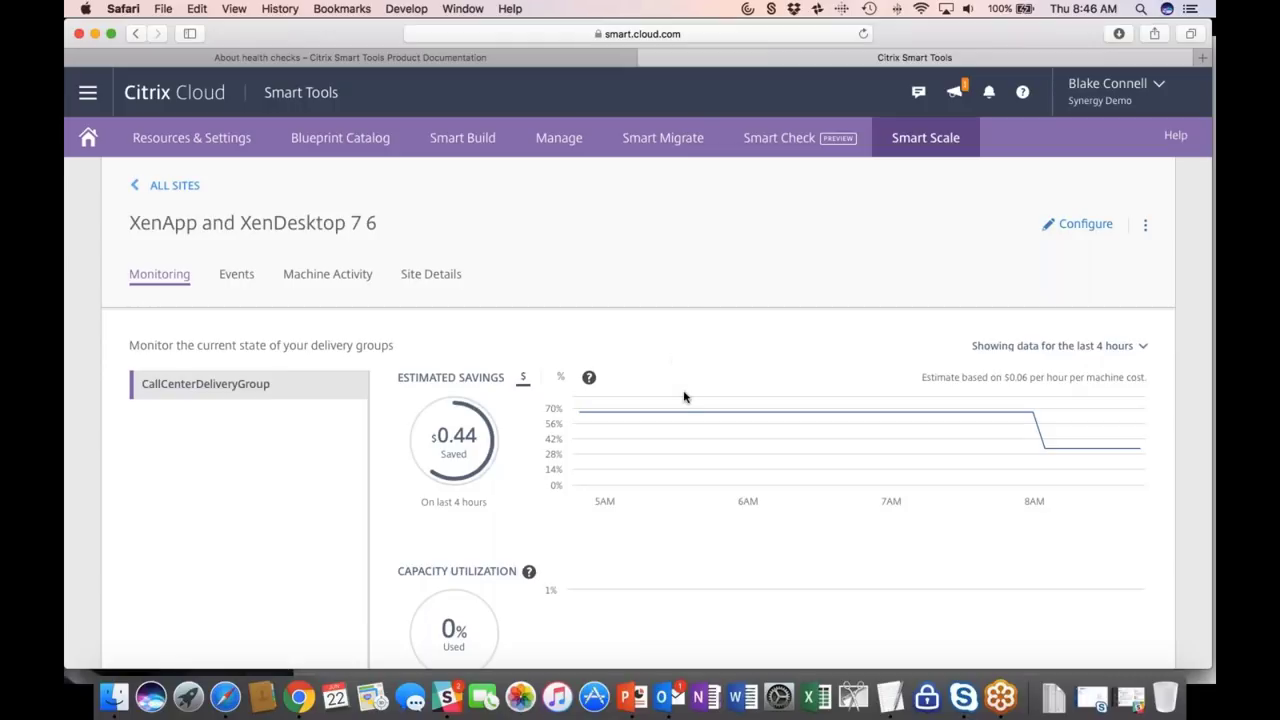
scroll(663, 440, "down", 5)
scroll(663, 440, "up", 5)
Open the XenApp and XenDesktop 7 6 report in Smart Check and review the available checks and the expanded check set list.
left_click(780, 137)
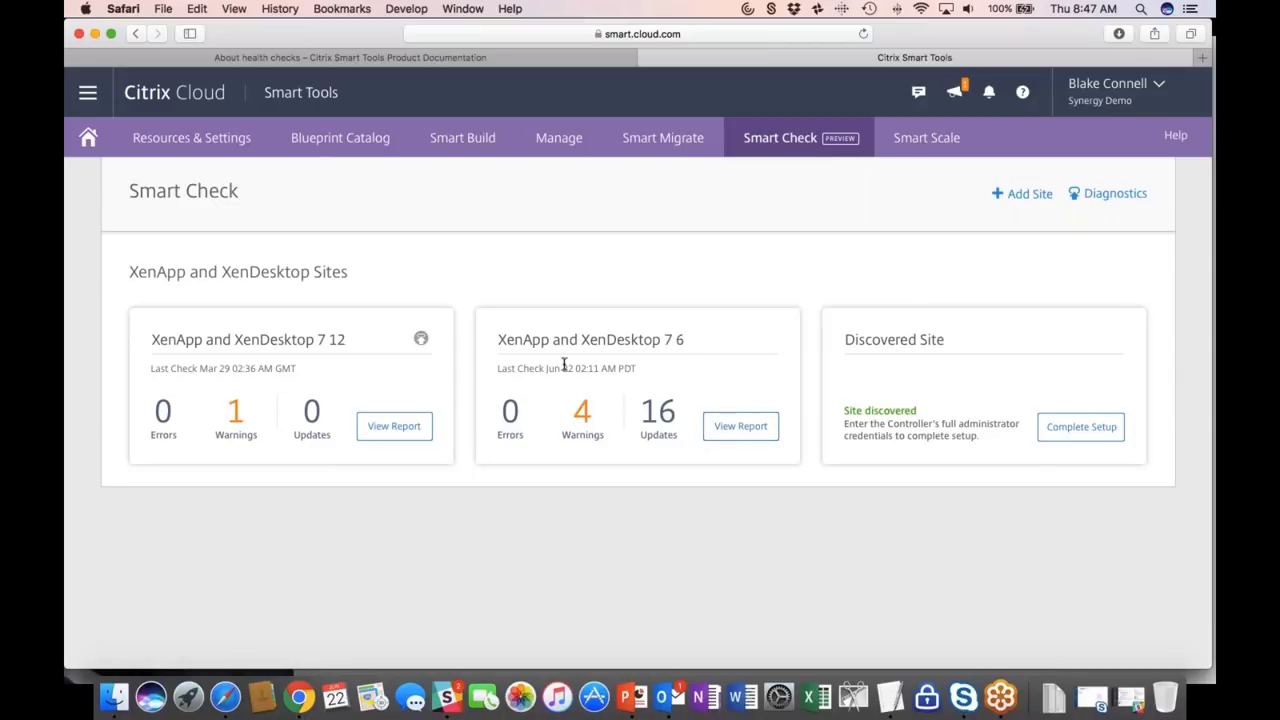
left_click(729, 432)
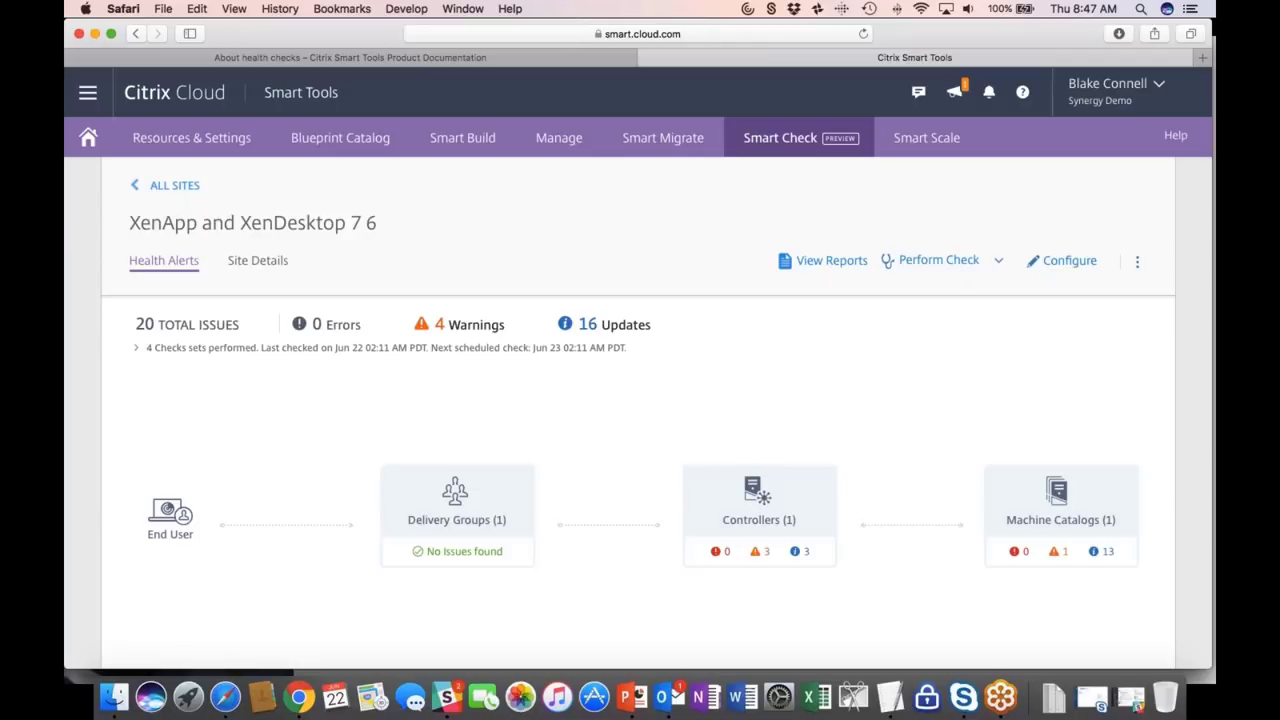
left_click(997, 260)
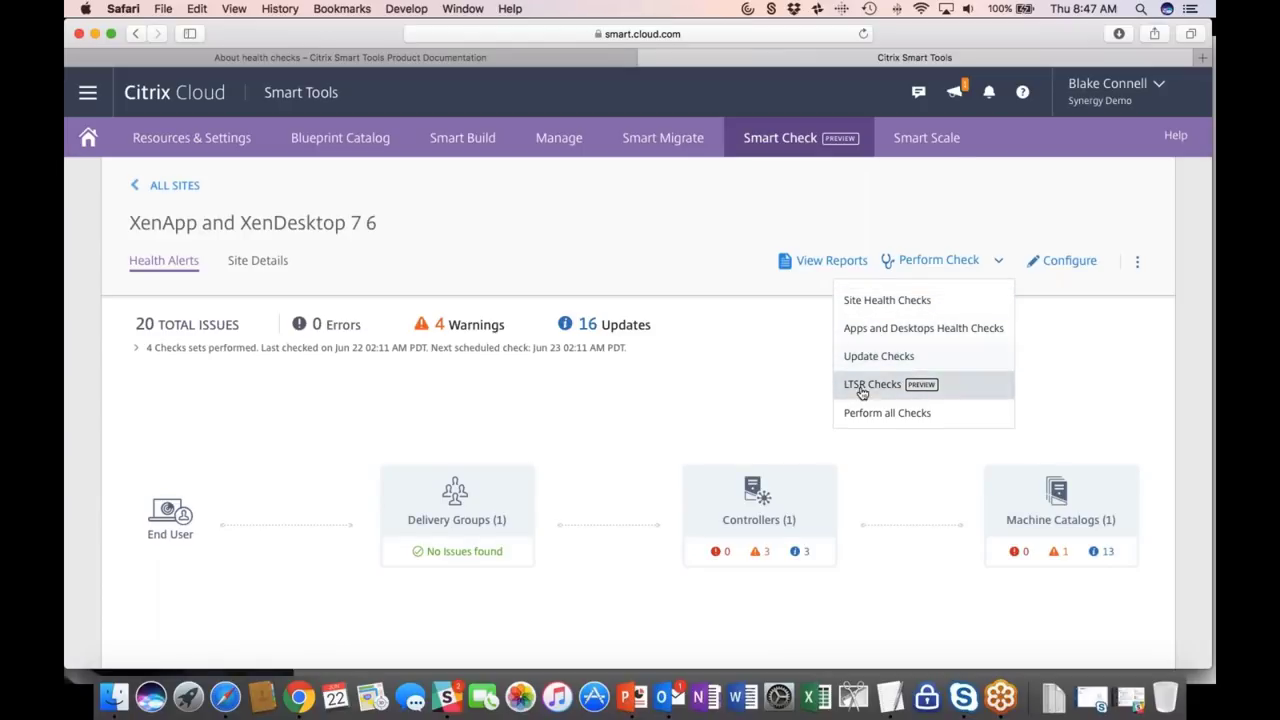
left_click(793, 371)
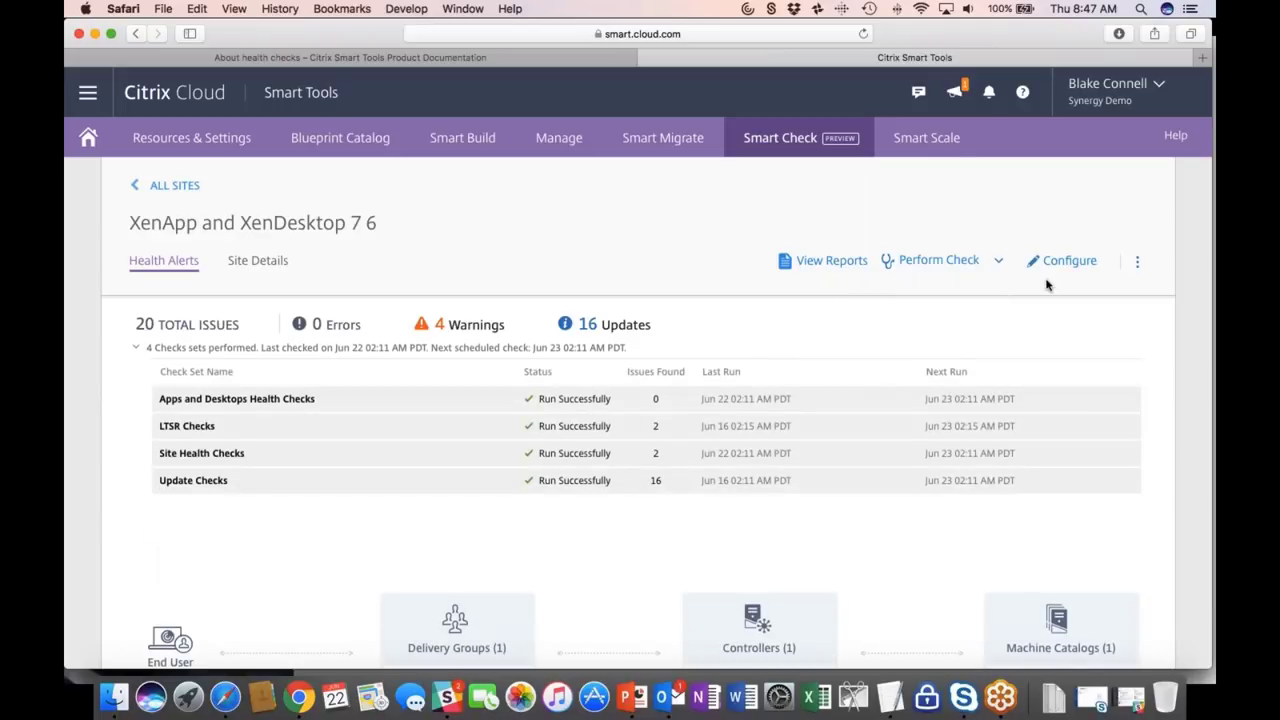
scroll(1046, 285, "down", 3)
scroll(1046, 285, "up", 2)
Review the Apps and Desktops Health Checks and LTSR Checks schedules in the site's configuration, and return to the health report.
left_click(1063, 216)
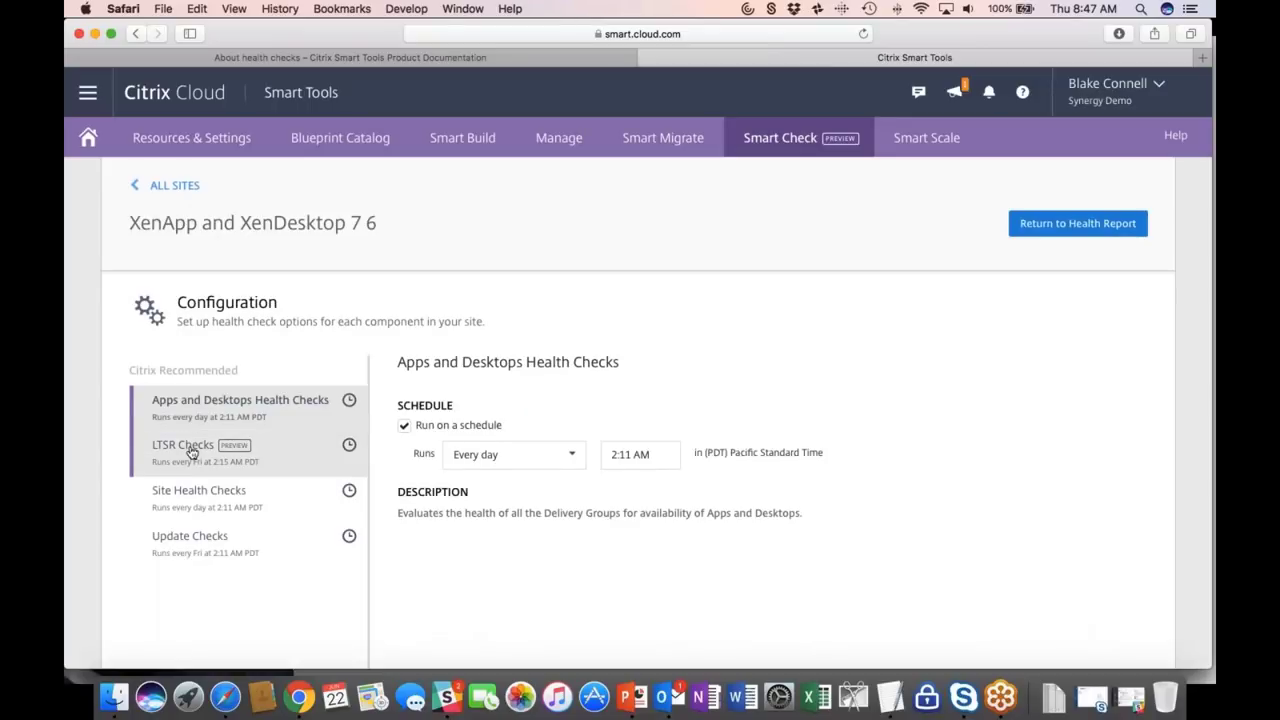
left_click(192, 453)
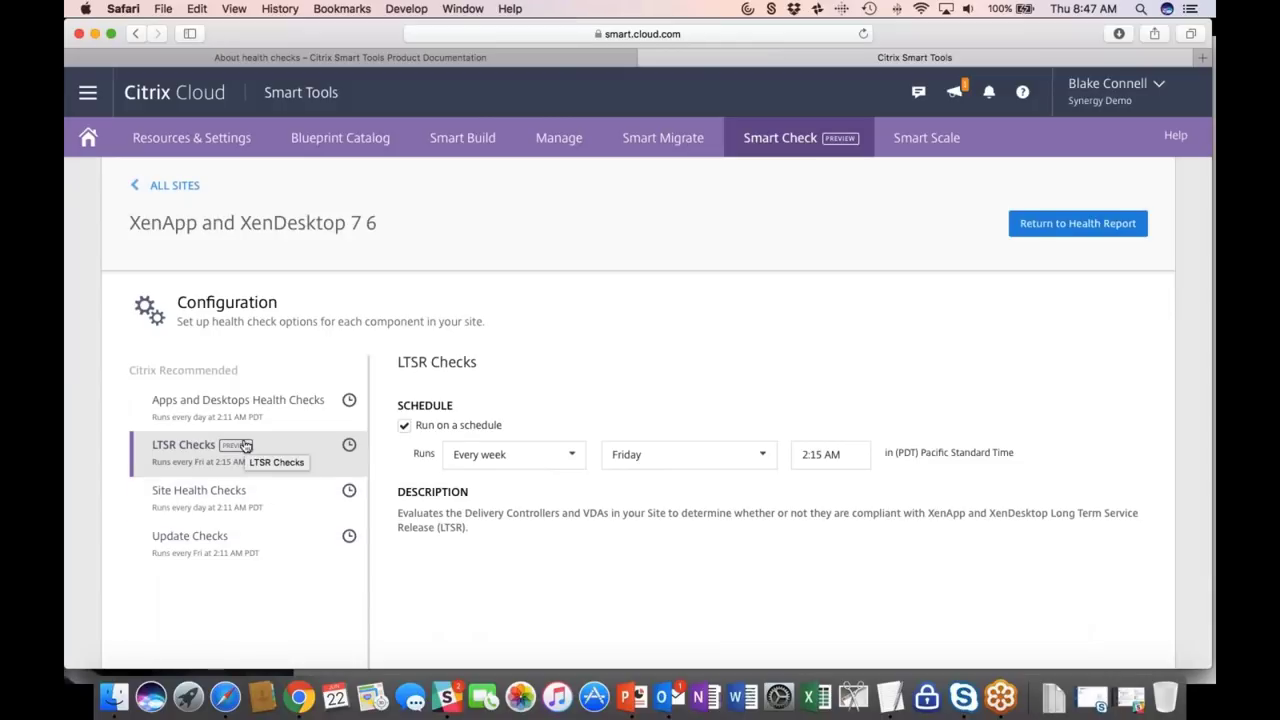
left_click(1060, 223)
Examine the health alerts of the site's controller and read the fix recommendation for Hotfixes Update 3 for Delivery Controller 7.6.
scroll(878, 374, "down", 2)
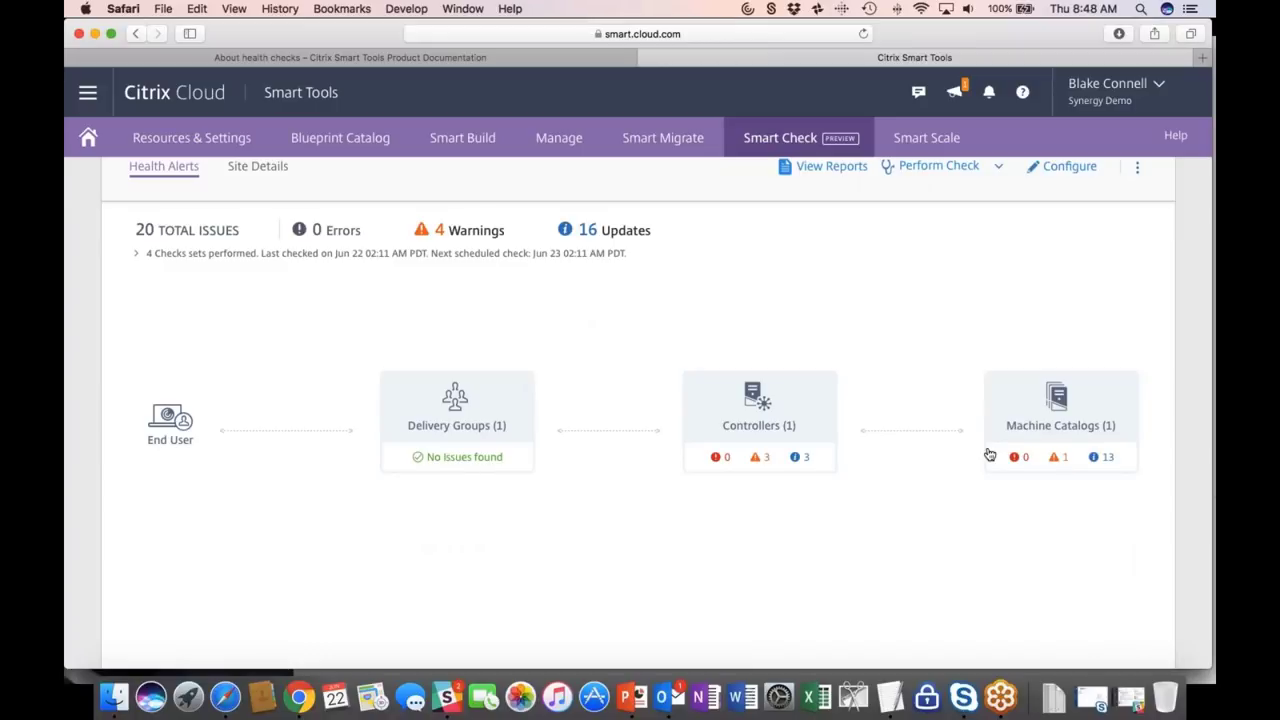
left_click(755, 442)
left_click(260, 390)
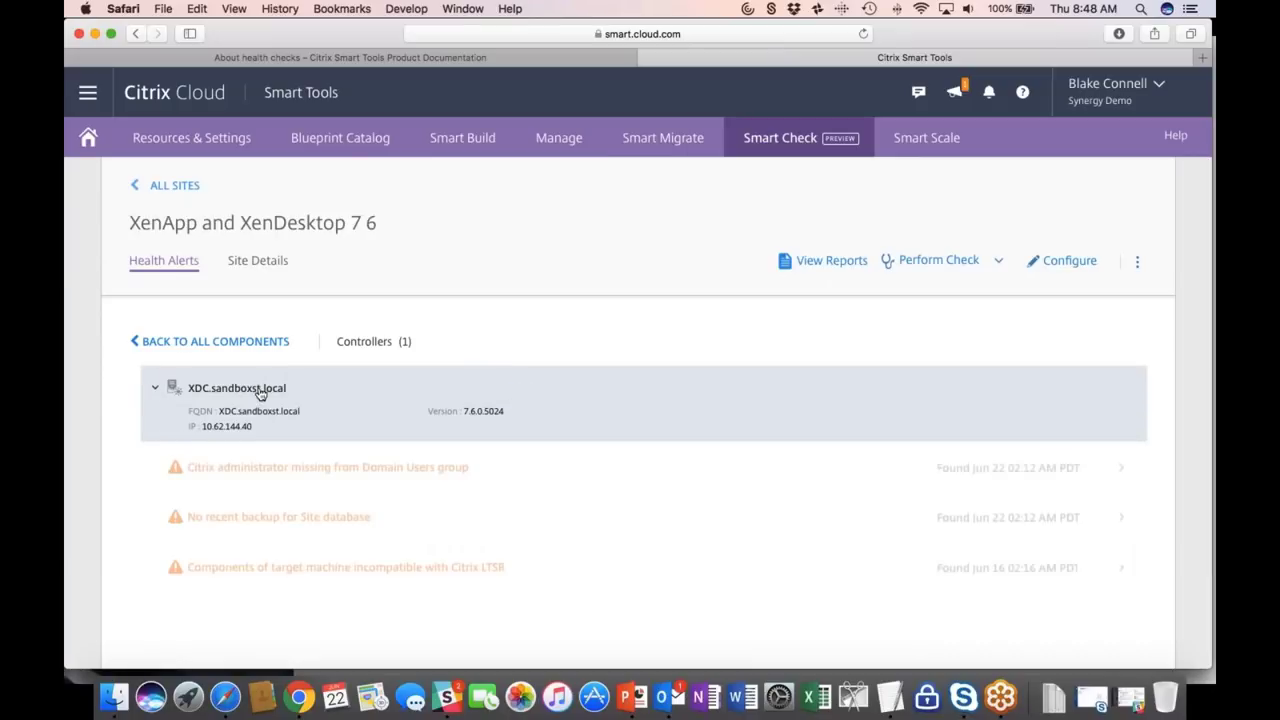
scroll(598, 470, "down", 1)
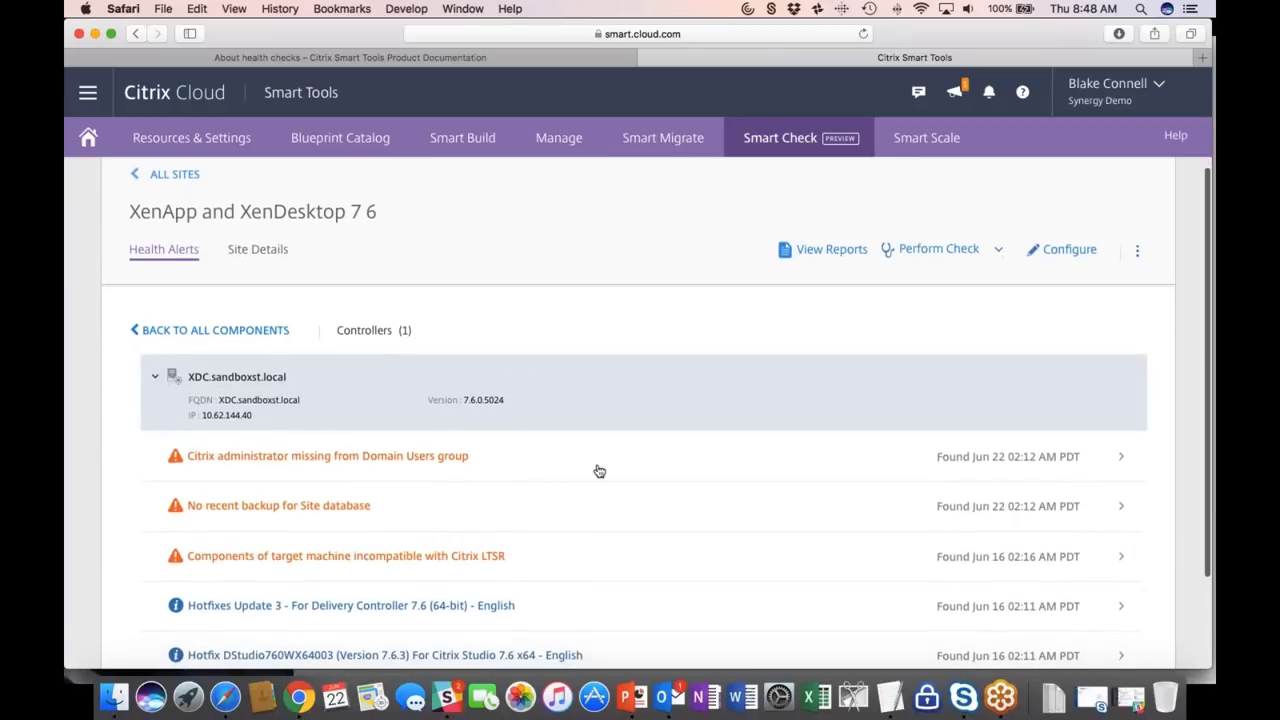
scroll(599, 471, "down", 3)
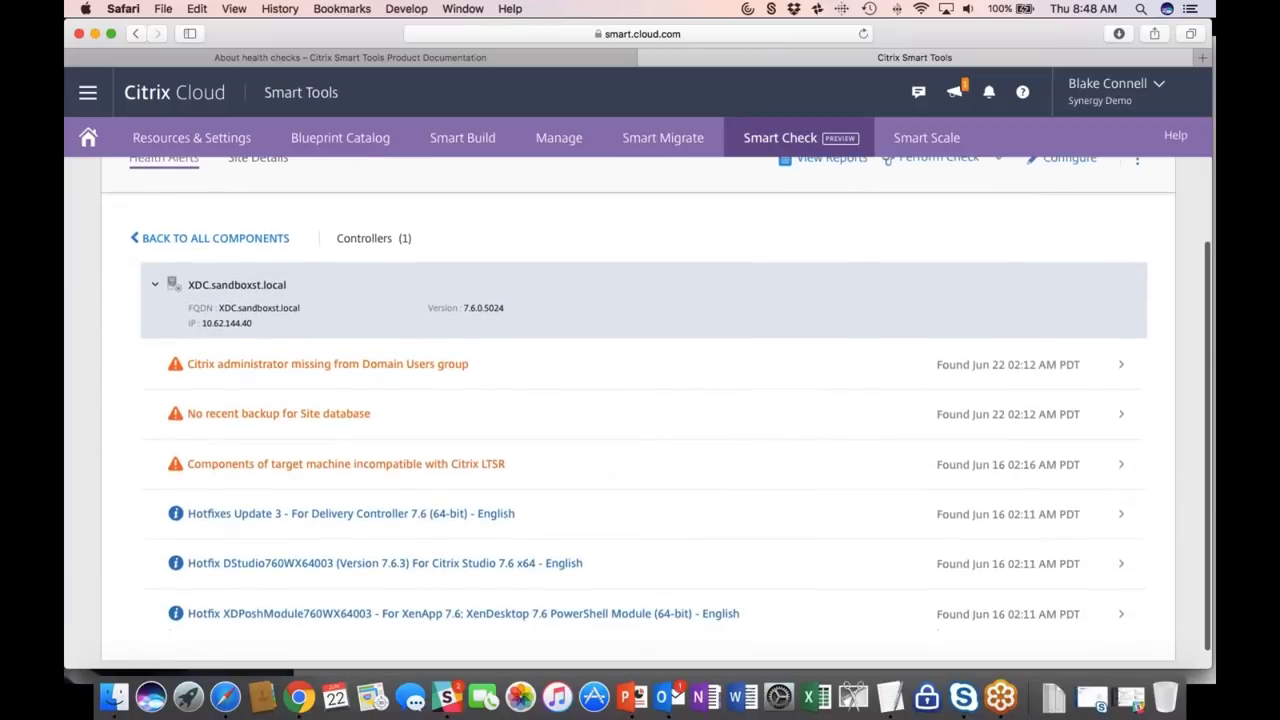
scroll(430, 510, "up", 3)
scroll(430, 510, "down", 4)
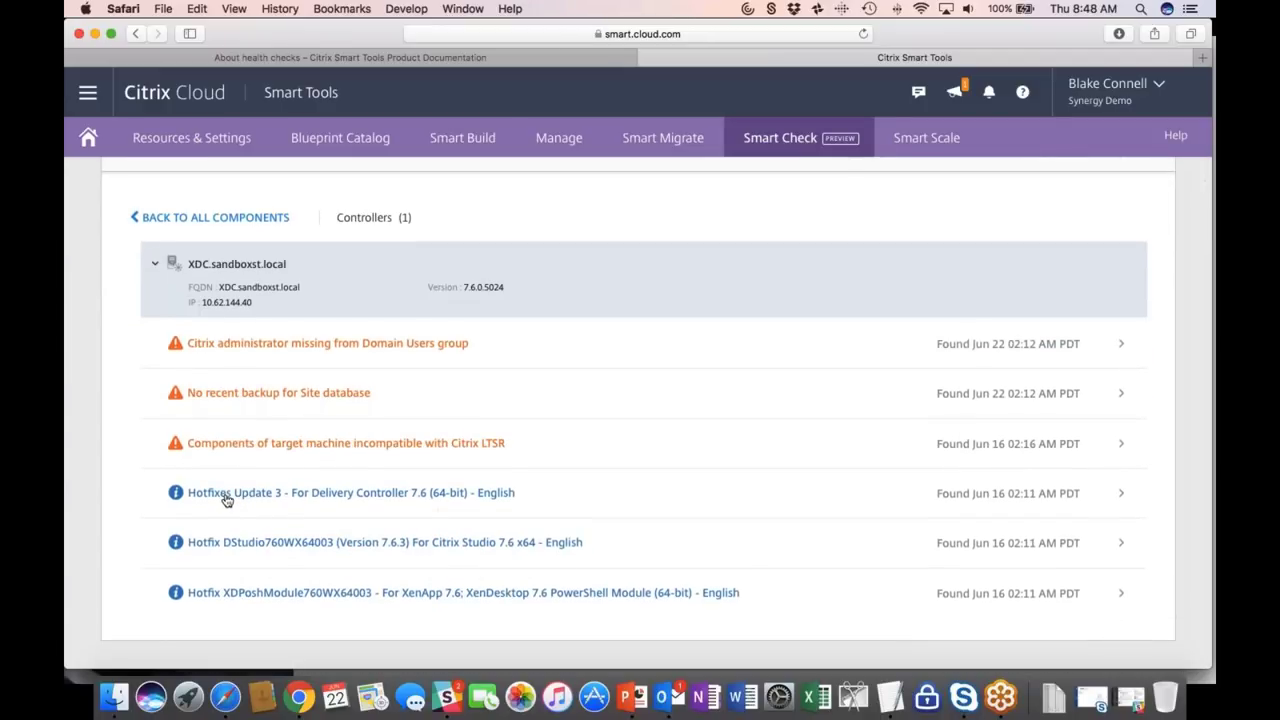
left_click(297, 500)
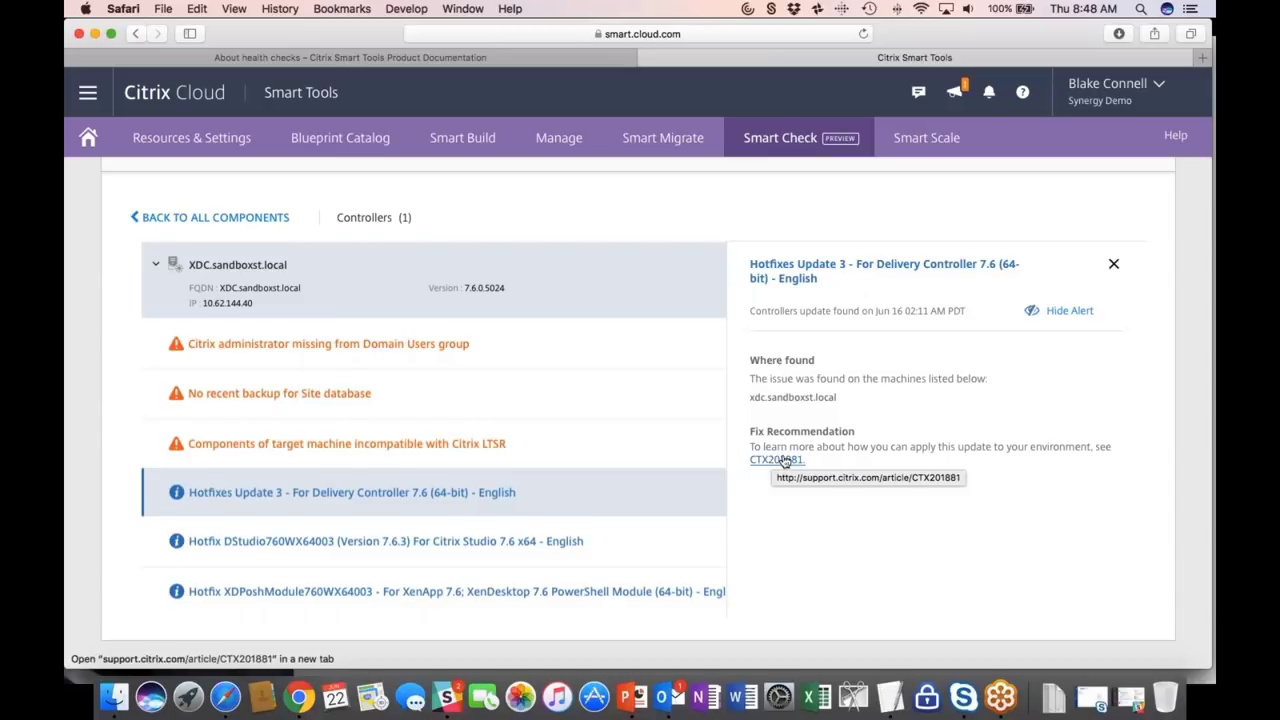
scroll(784, 461, "up", 3)
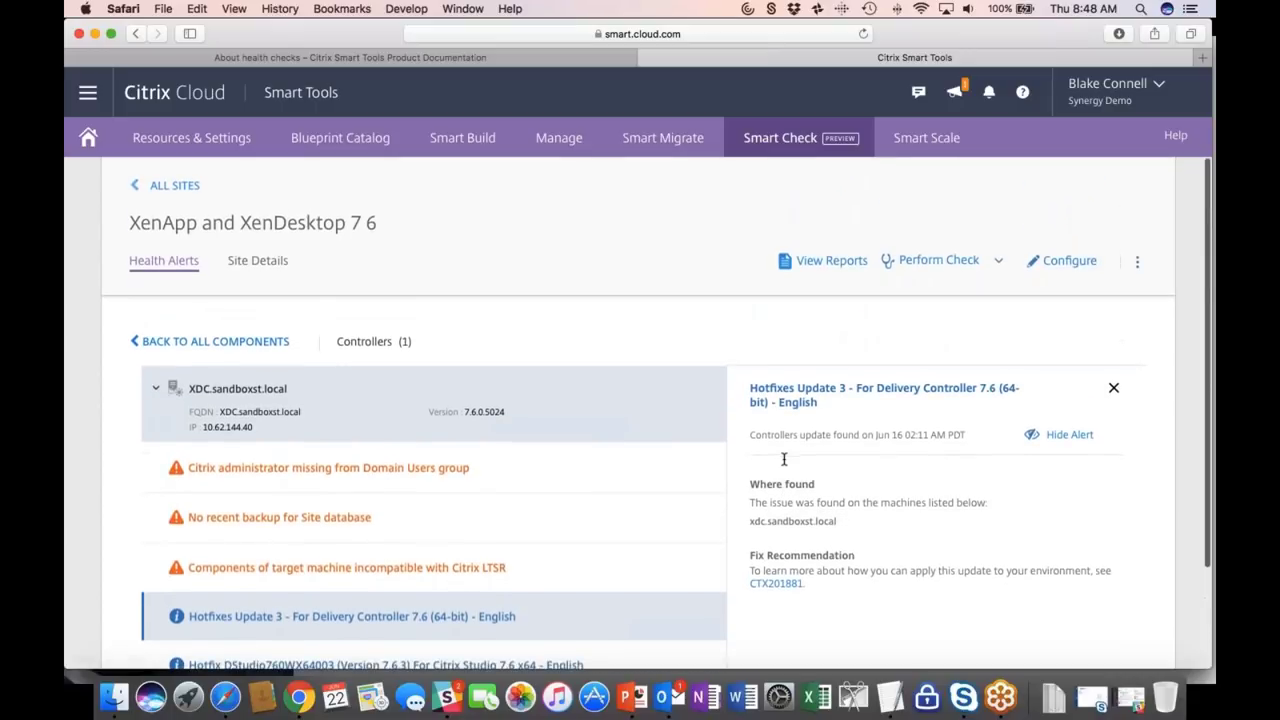
Review the controller's hotfix alert and the types of checks that can be performed on demand for the site.
scroll(512, 336, "down", 2)
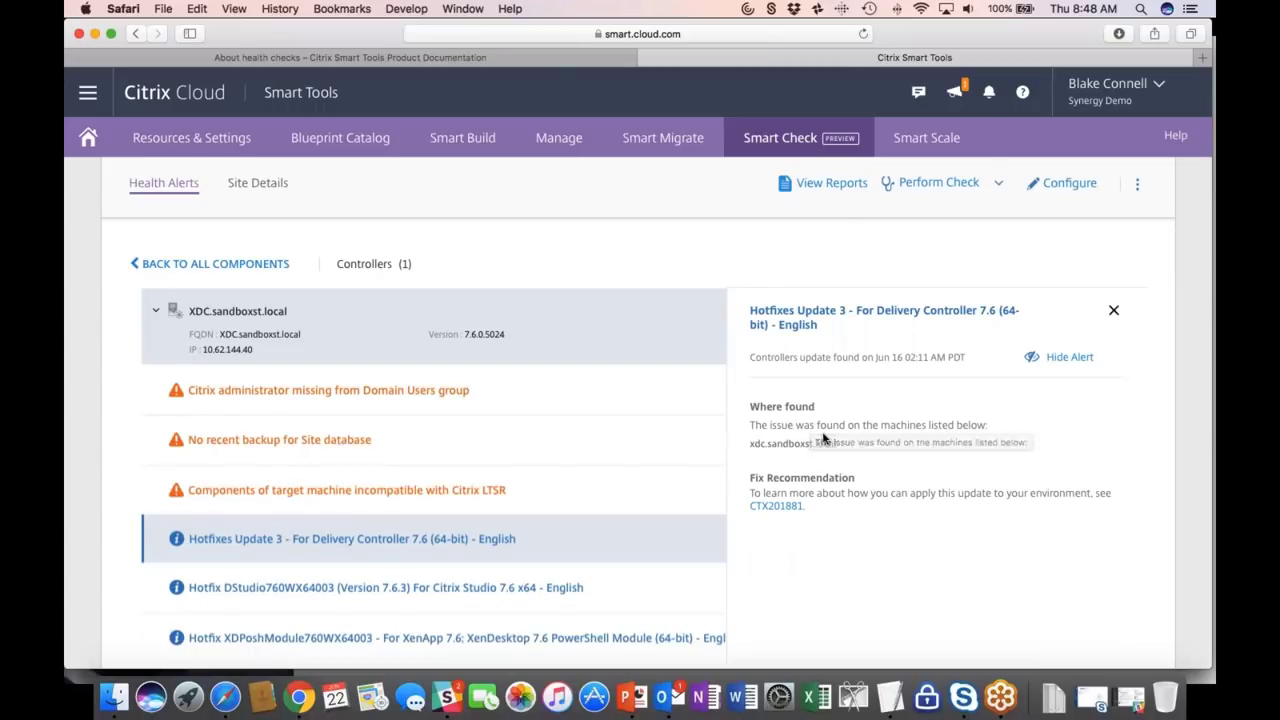
scroll(824, 438, "up", 2)
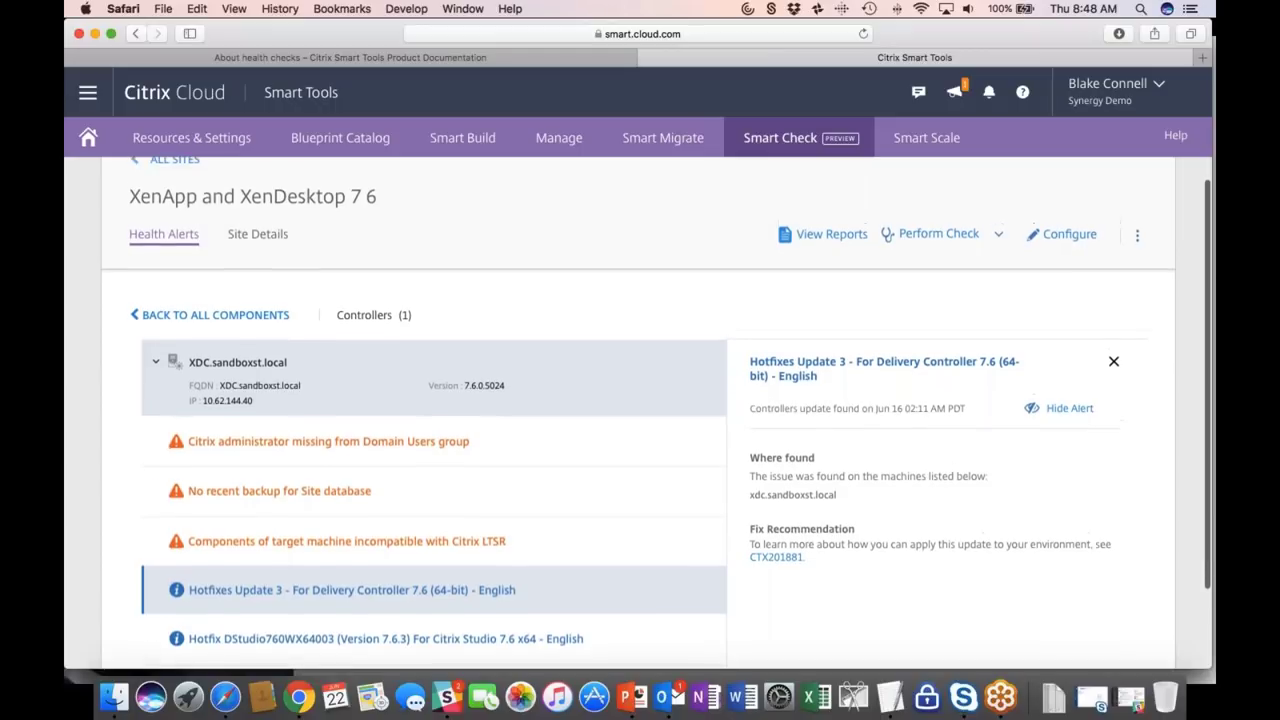
scroll(824, 438, "down", 3)
scroll(824, 438, "down", 1)
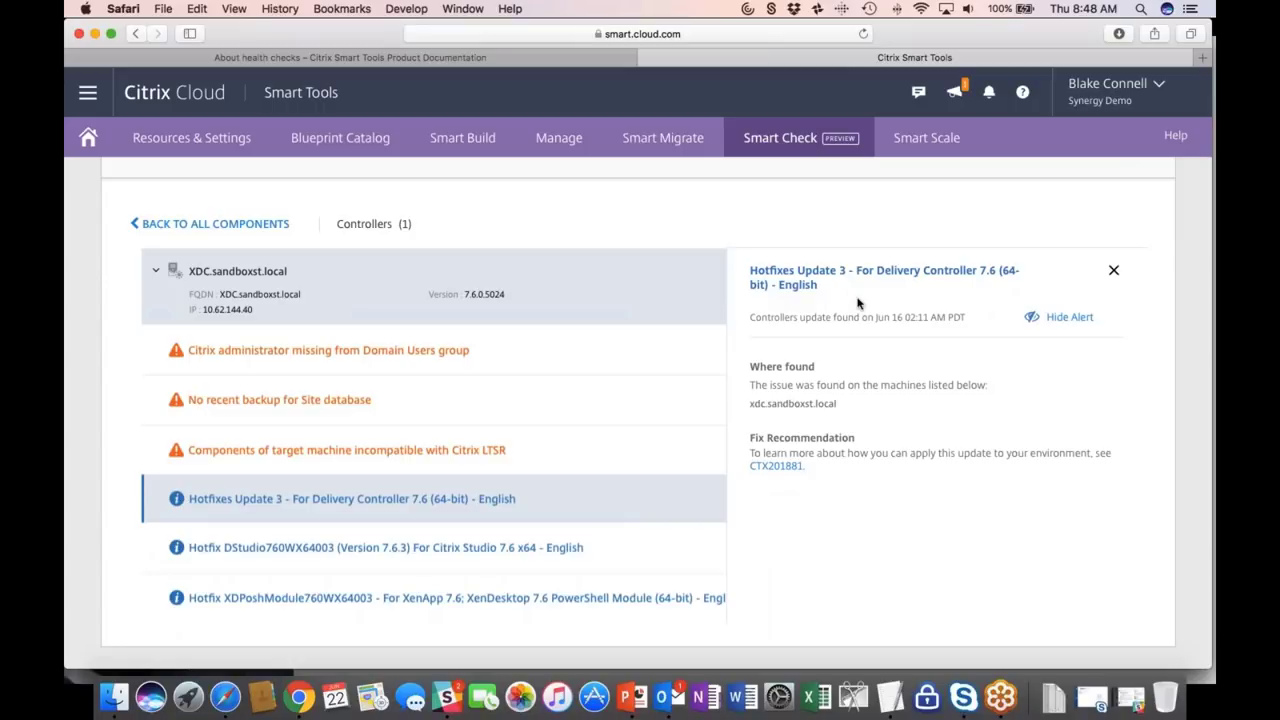
scroll(900, 310, "up", 3)
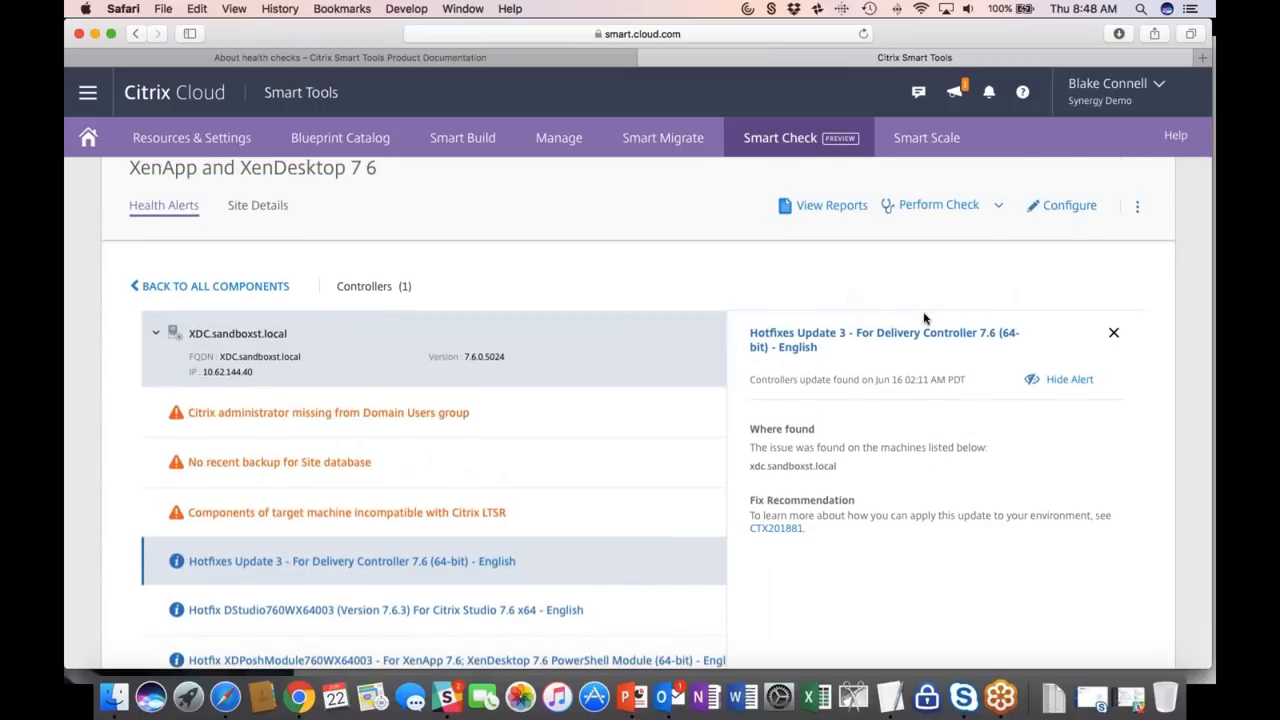
scroll(831, 407, "up", 2)
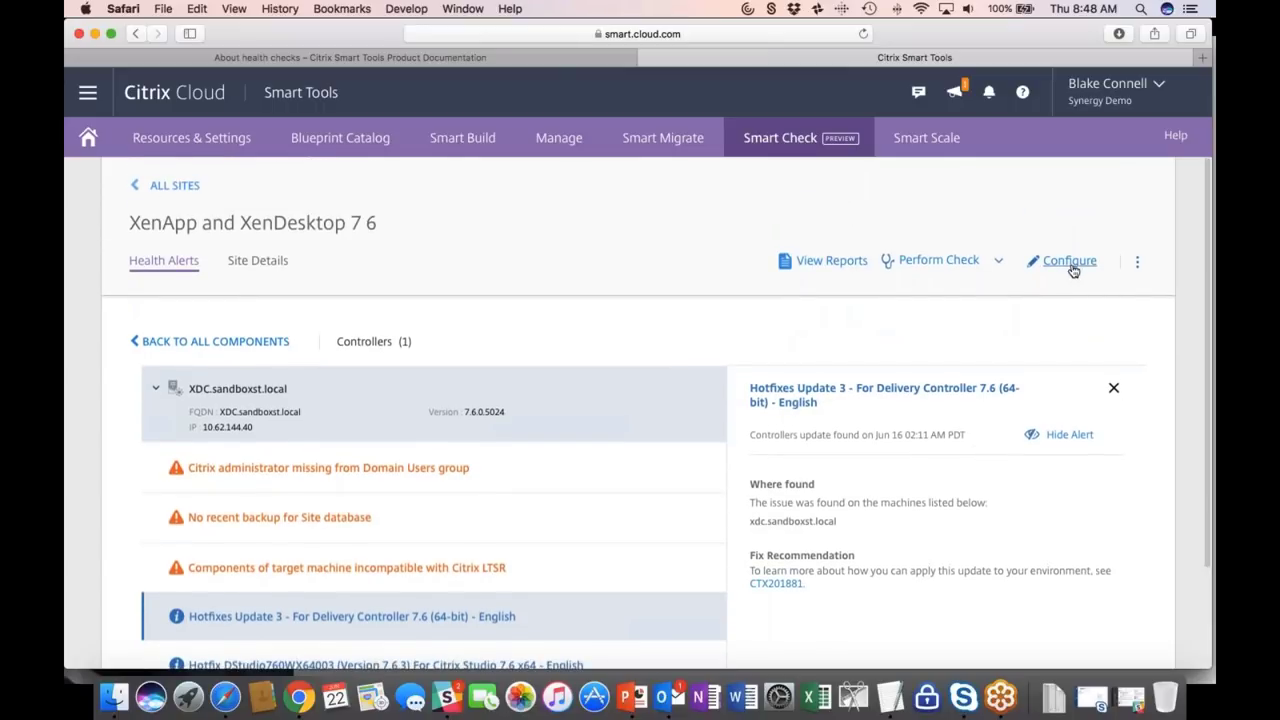
left_click(998, 261)
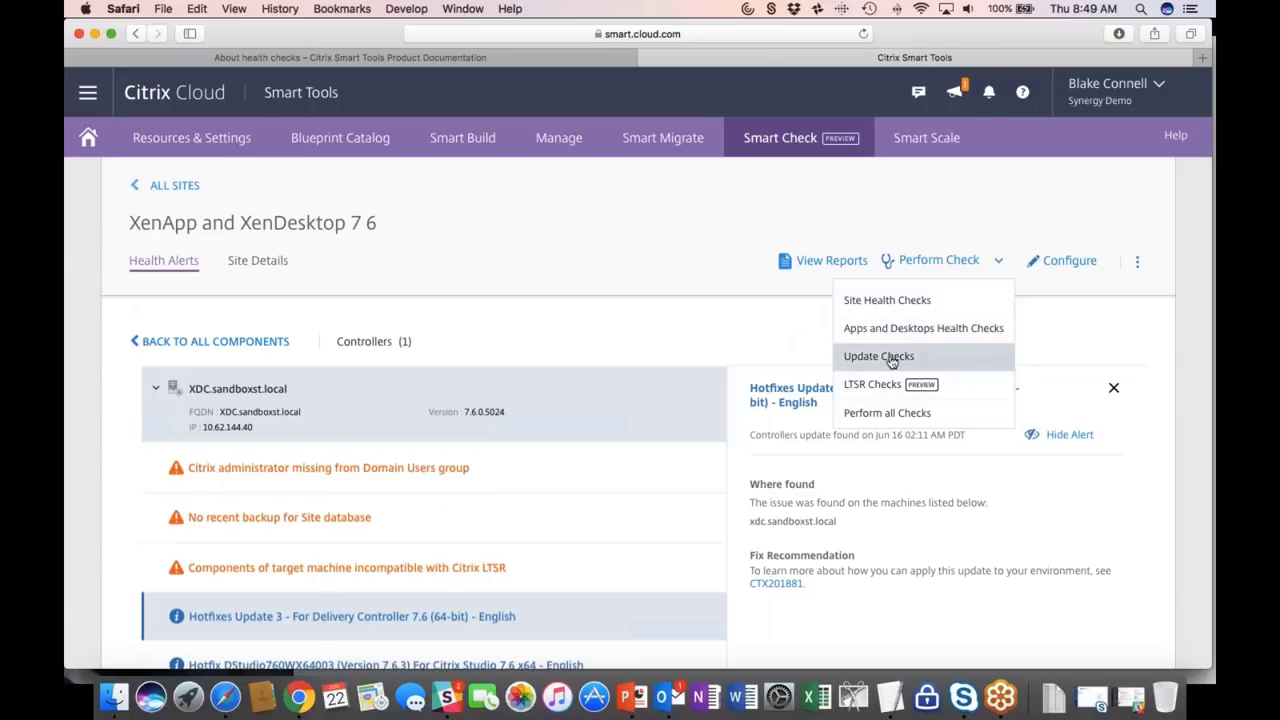
left_click(778, 333)
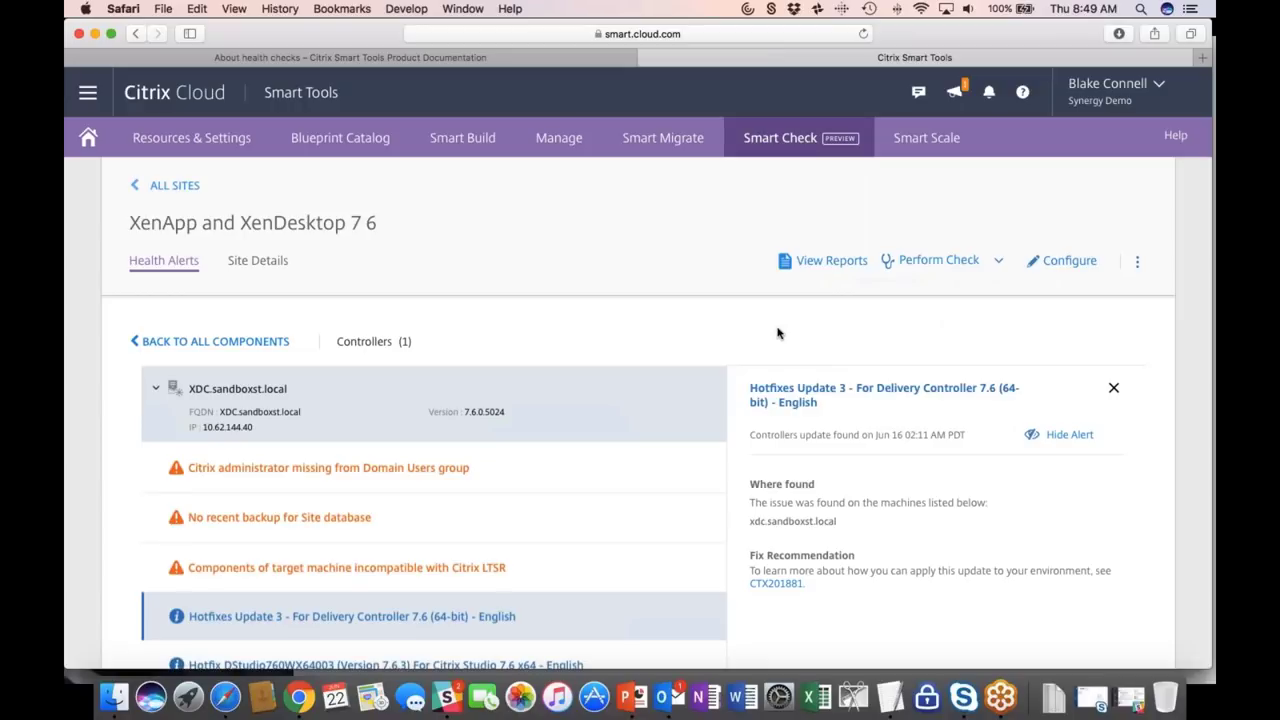
View the site's list of LTSR reports, and return to the Citrix Cloud services overview.
left_click(832, 262)
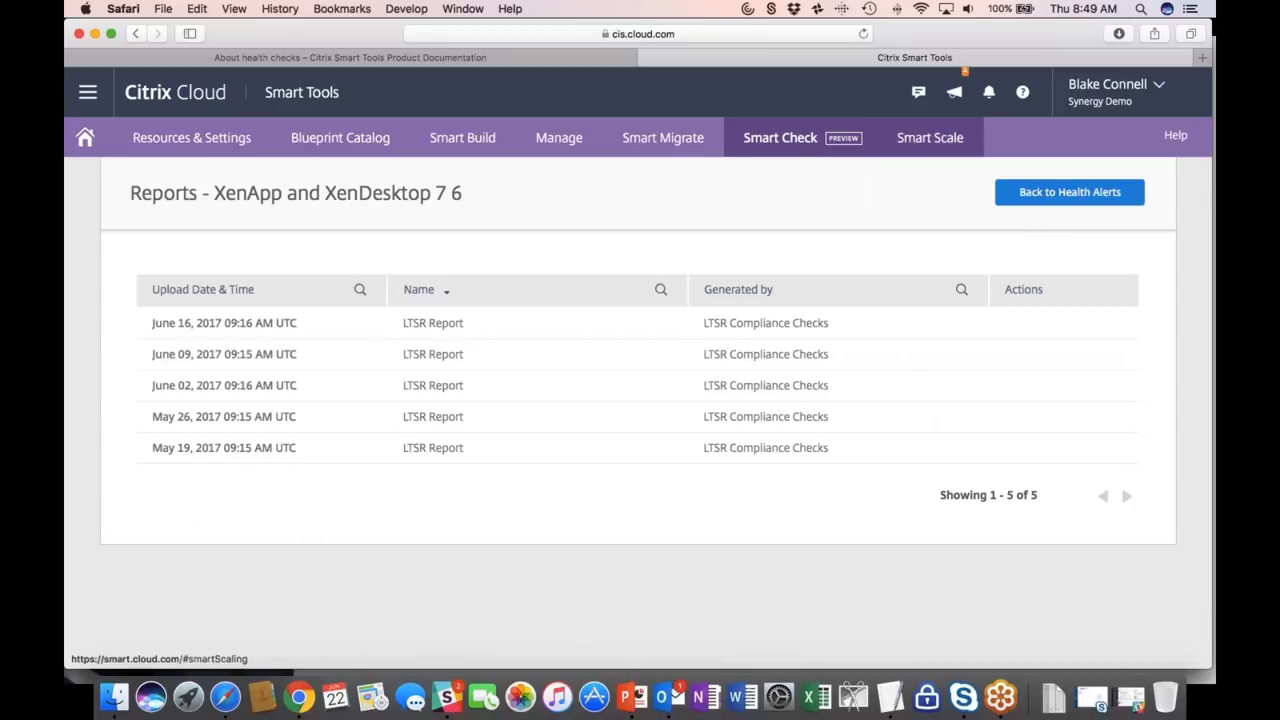
left_click(795, 143)
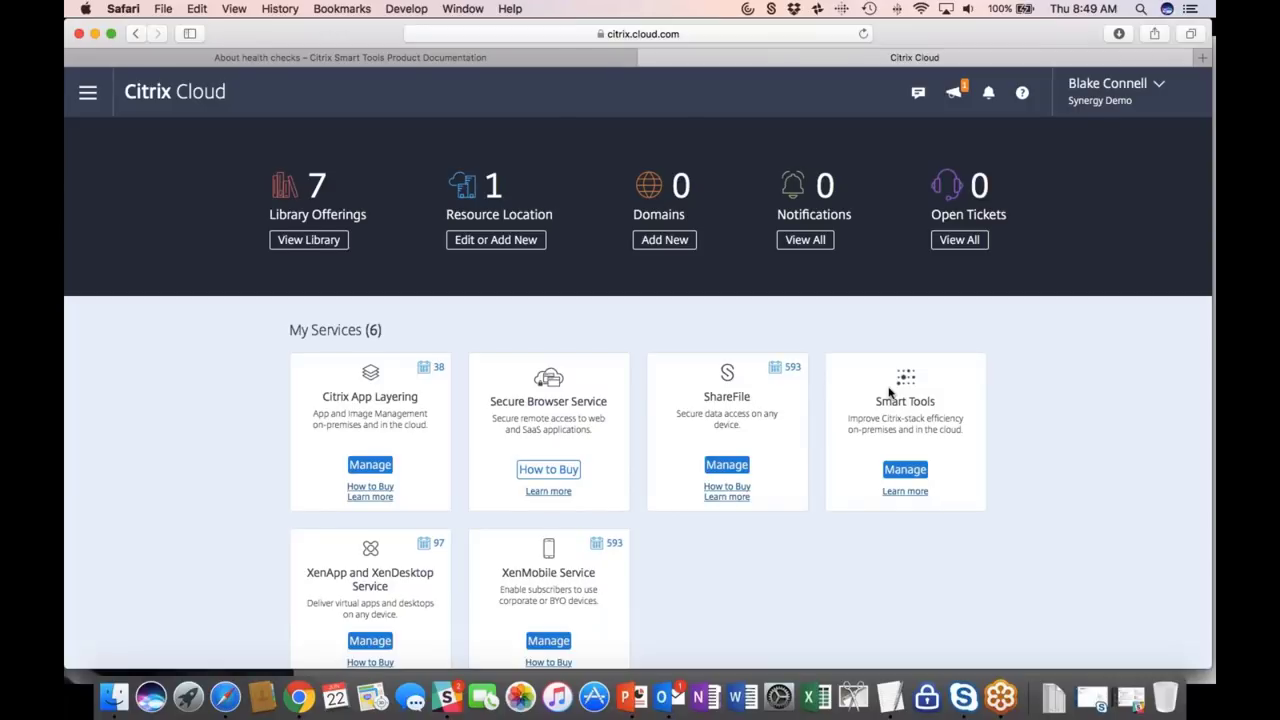
scroll(891, 534, "down", 2)
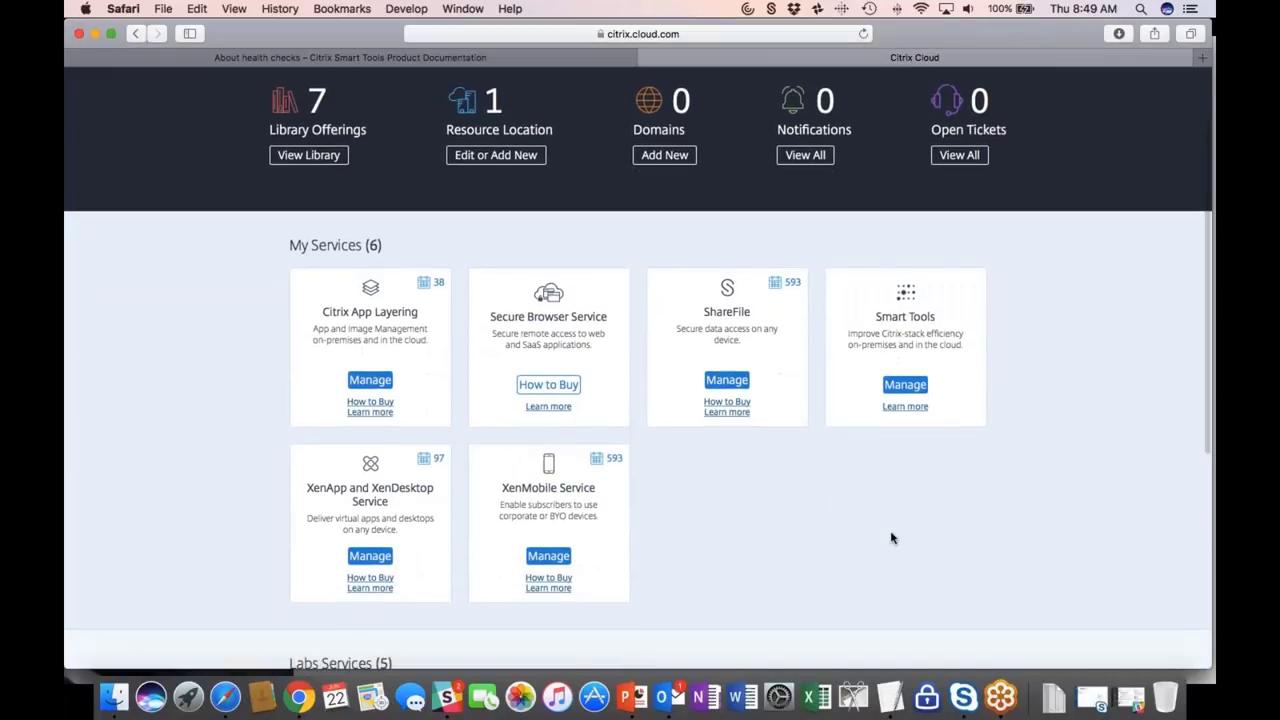
Switch to Outlook and read the Smart Check summary e-mail for XenApp and XenDesktop 7 6 through its check details.
key("super+Tab")
key("super+Tab")
key("super+Tab")
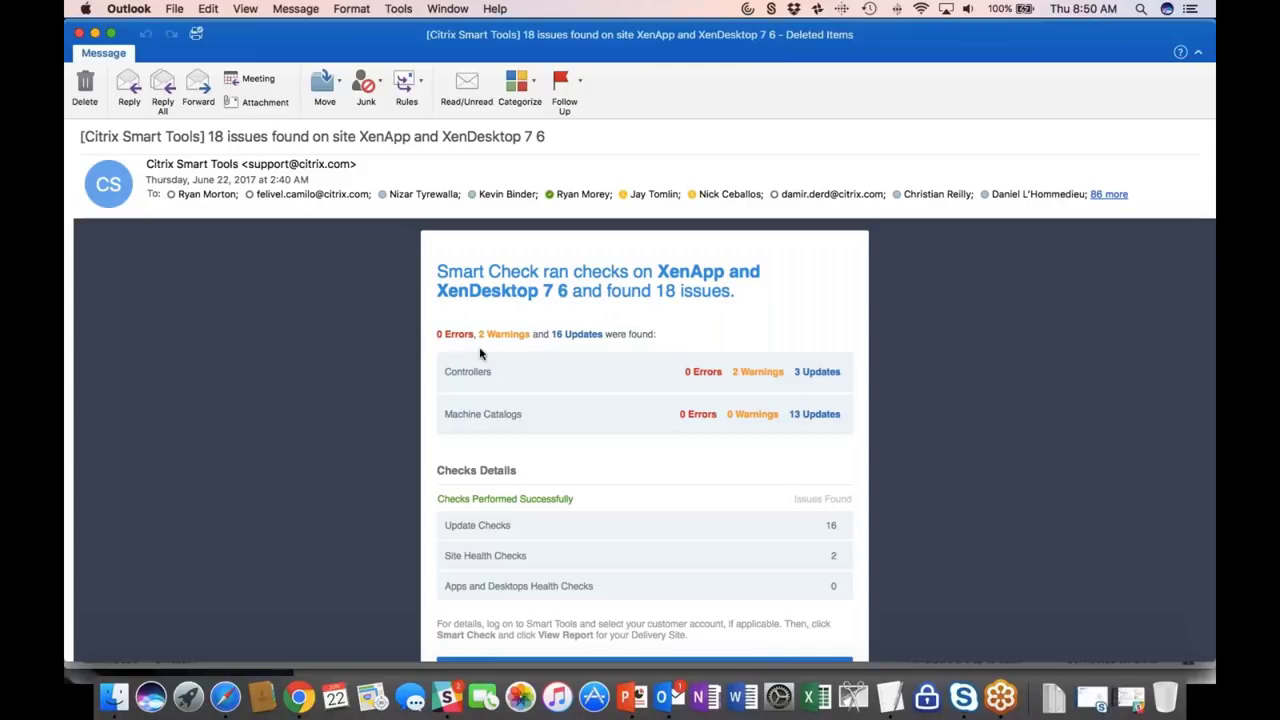
scroll(480, 353, "down", 2)
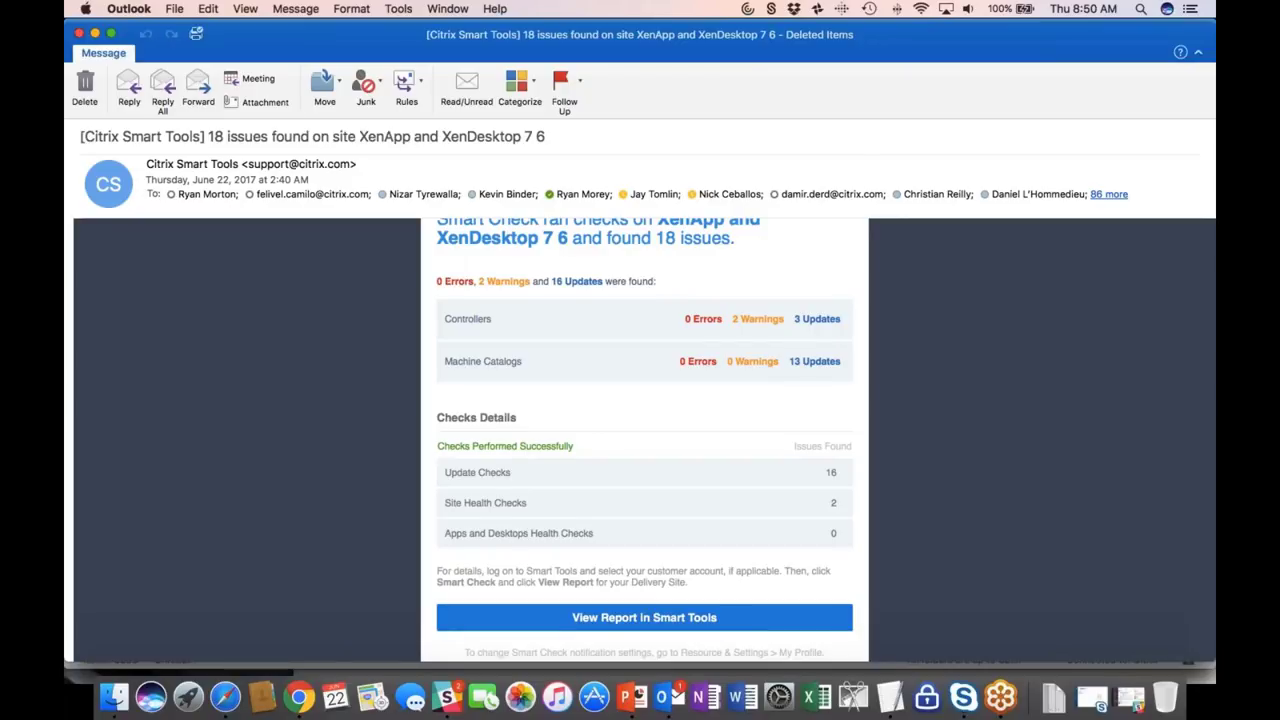
Switch back to Safari and open Smart Tools from the Citrix Cloud services.
key("super+Tab")
key("super+Tab")
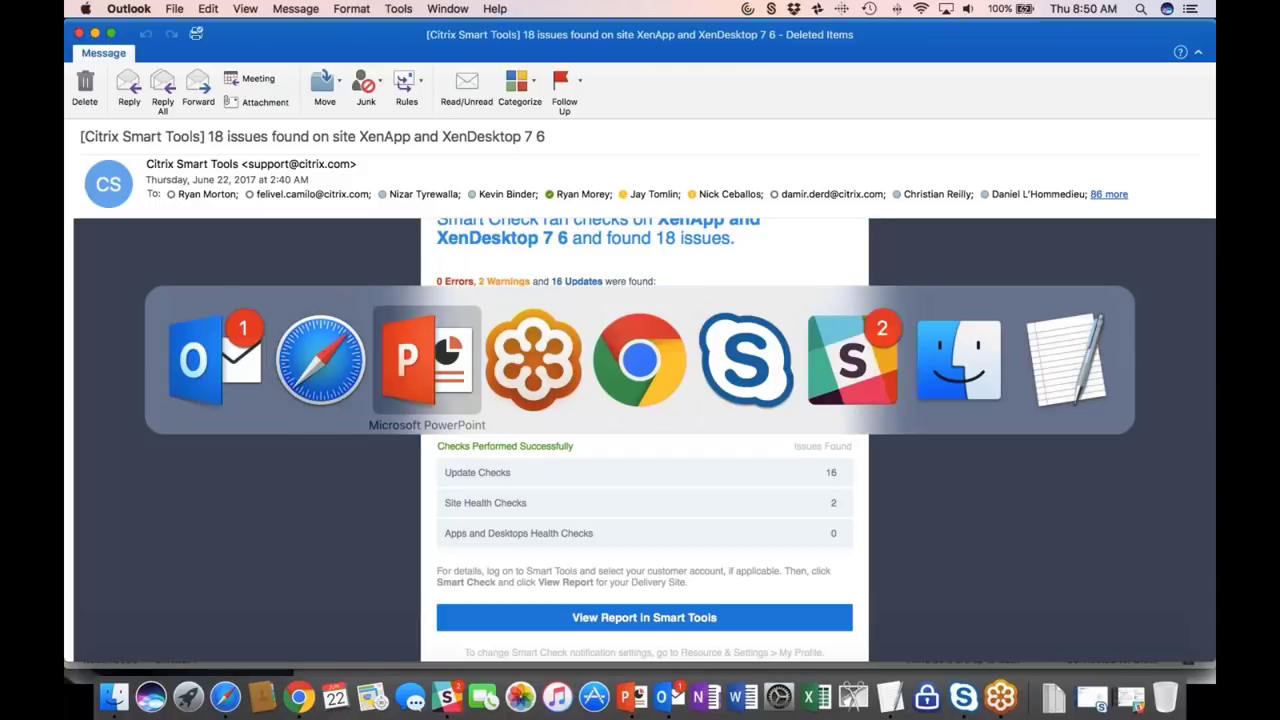
key("super+Tab")
key("super+Tab")
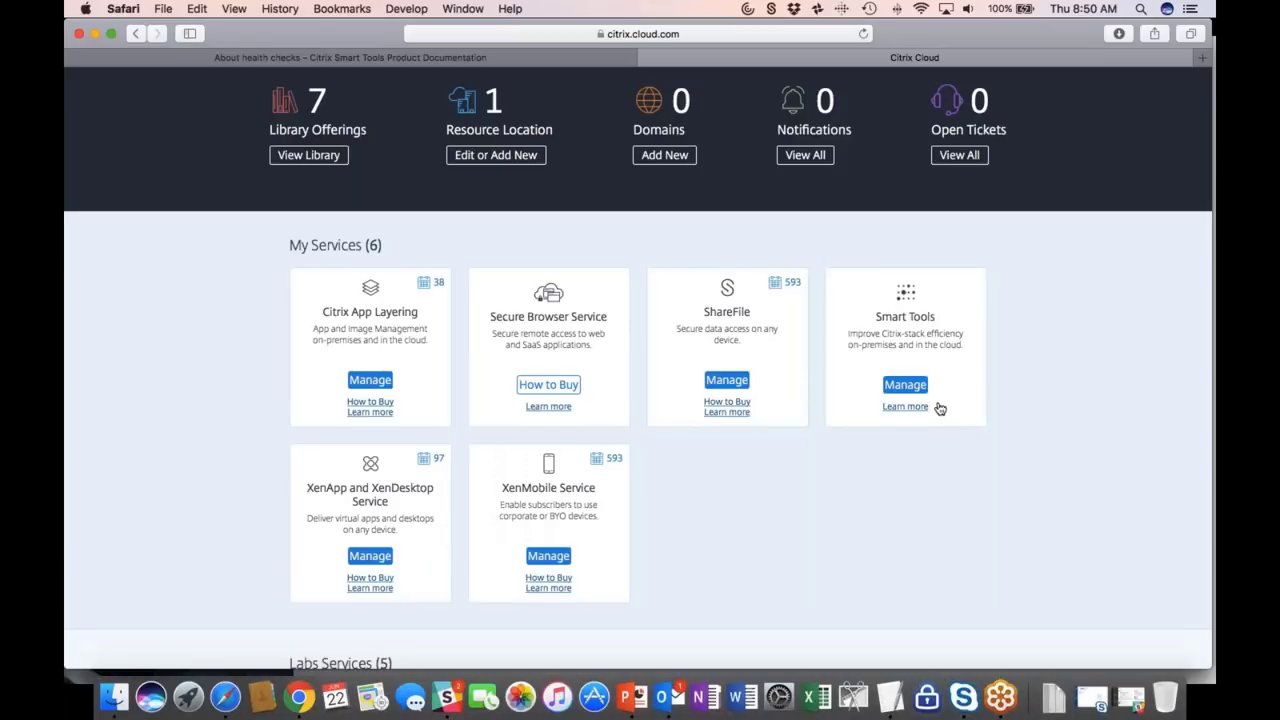
left_click(905, 384)
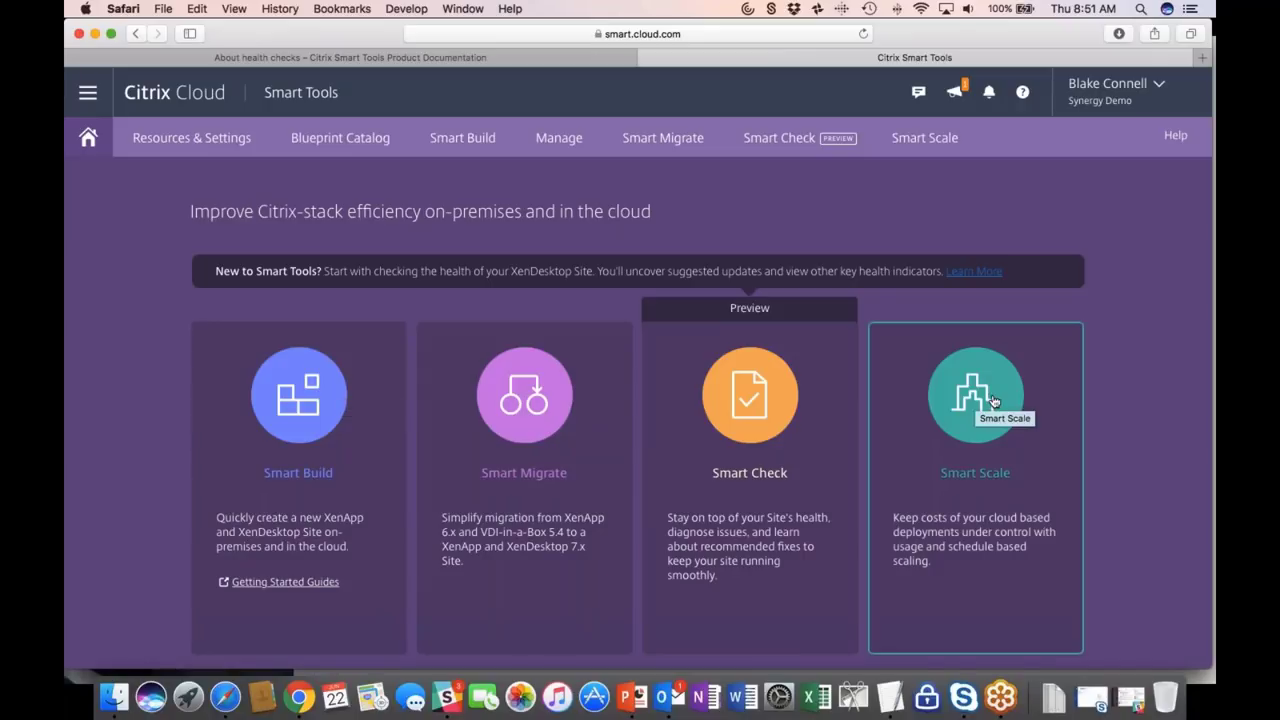
Switch to the PowerPoint slide show and advance from the Smart Scale Demo slide to the Smart Tools summary.
left_click(631, 697)
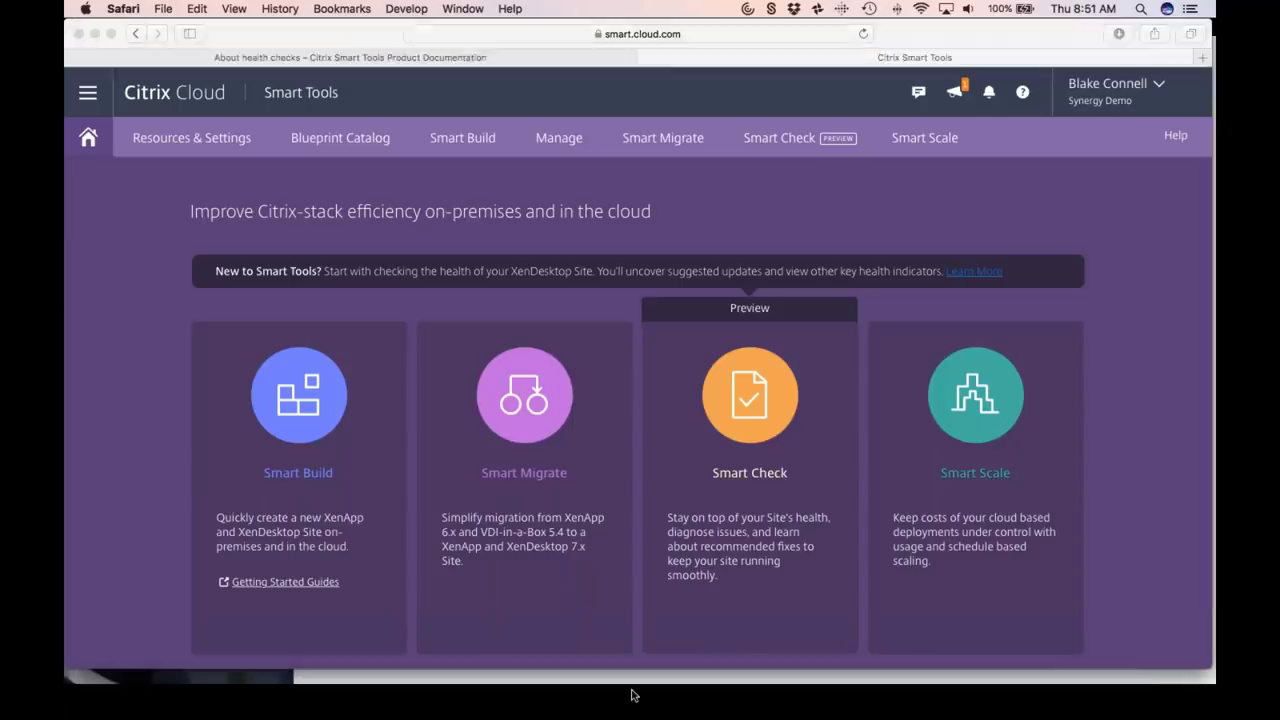
left_click(616, 527)
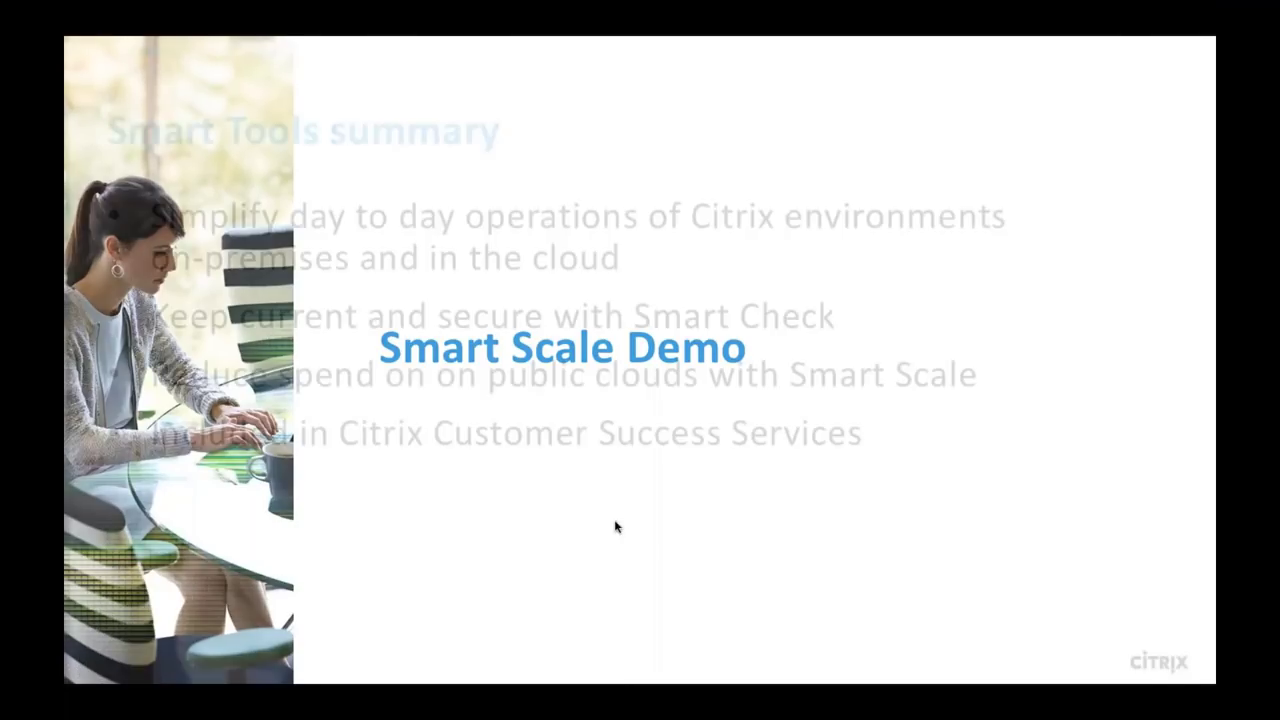